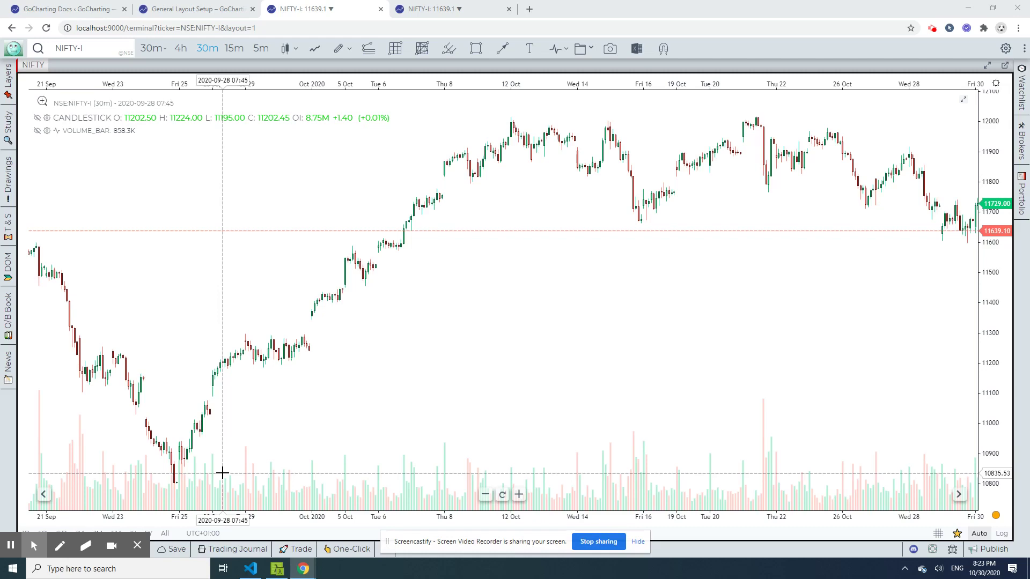
Bring up the gocharting.com NIFTY-I 30-minute chart in the fourth browser tab.
left_click(448, 9)
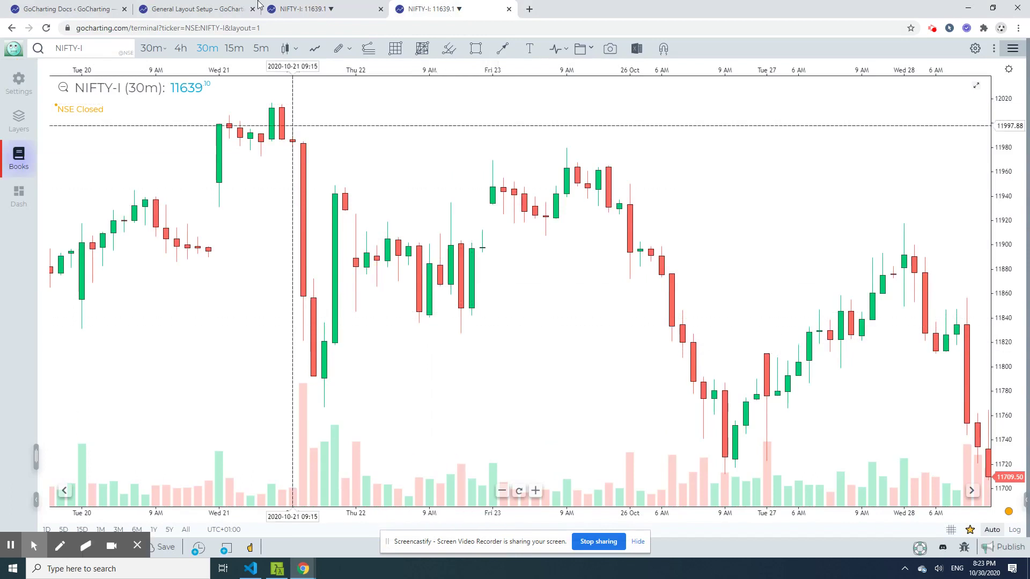
left_click(311, 11)
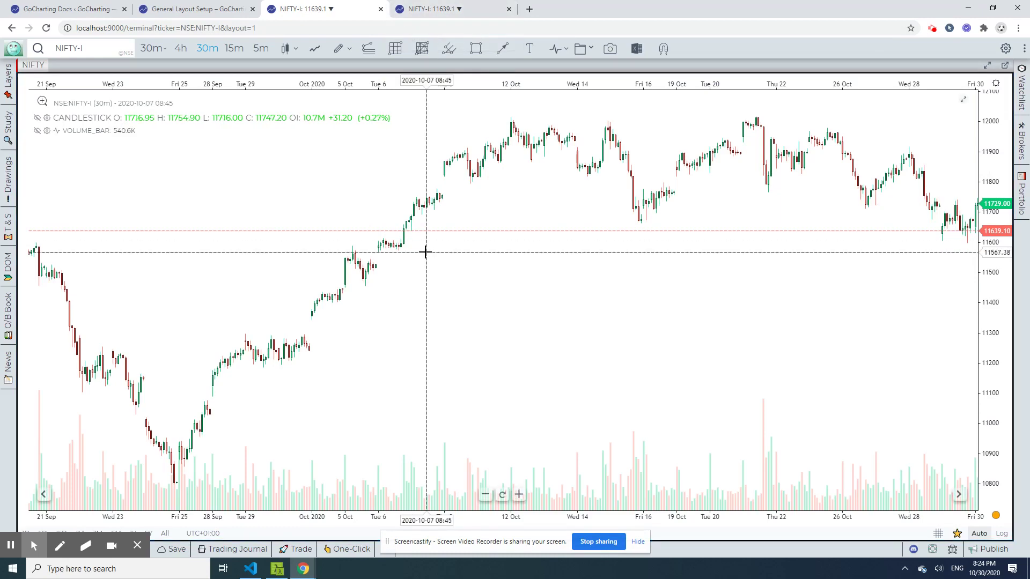
left_click(441, 5)
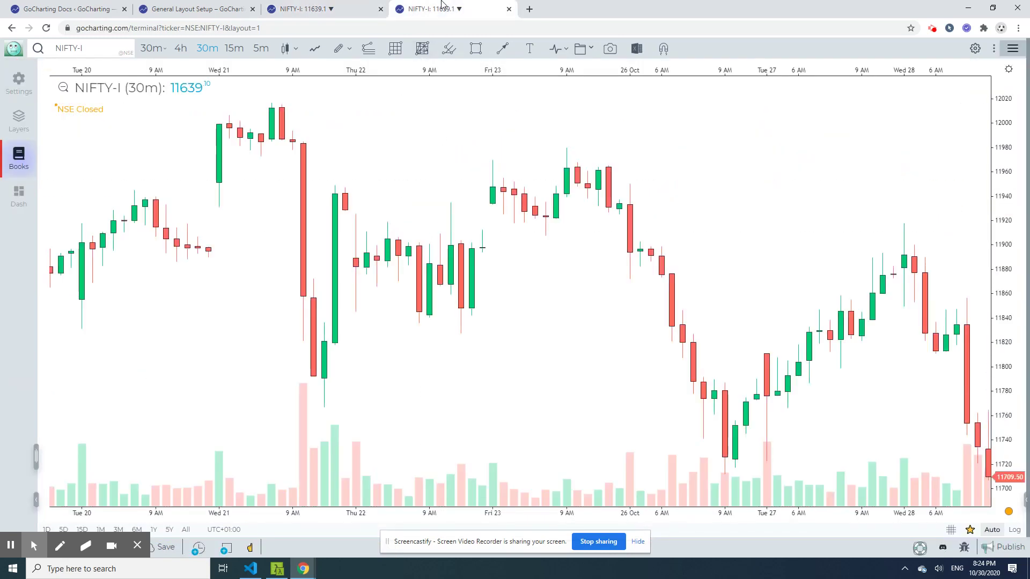
From the Books panel, switch the chart symbol to Coinbase BTCUSD.
left_click(21, 161)
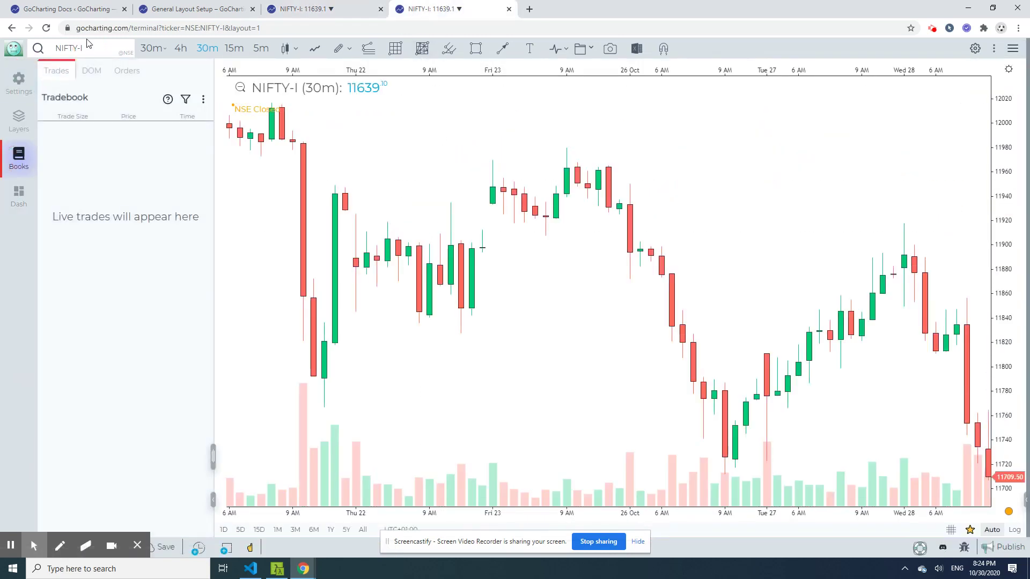
left_click(79, 53)
type("BTCUSD")
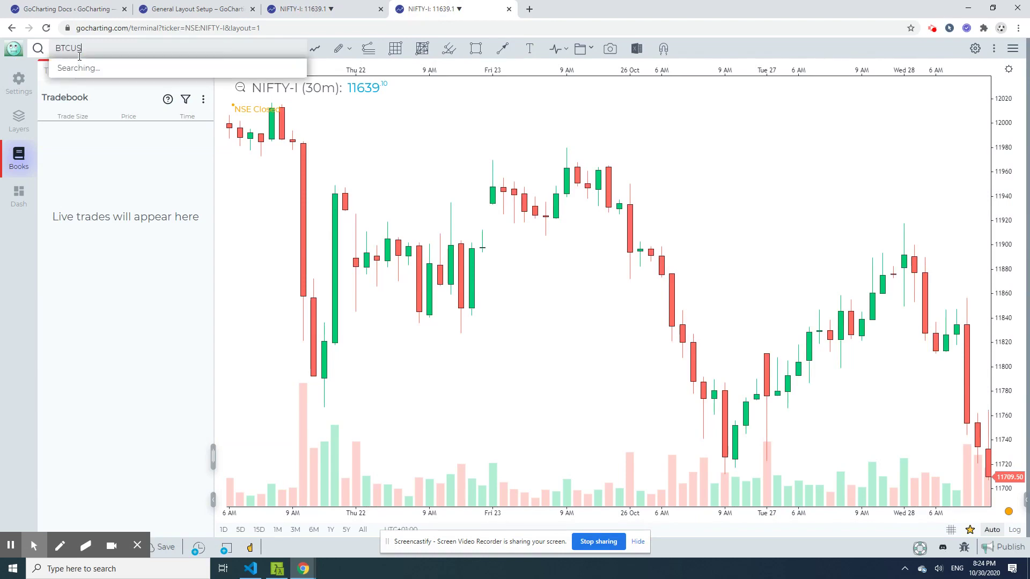
left_click(69, 73)
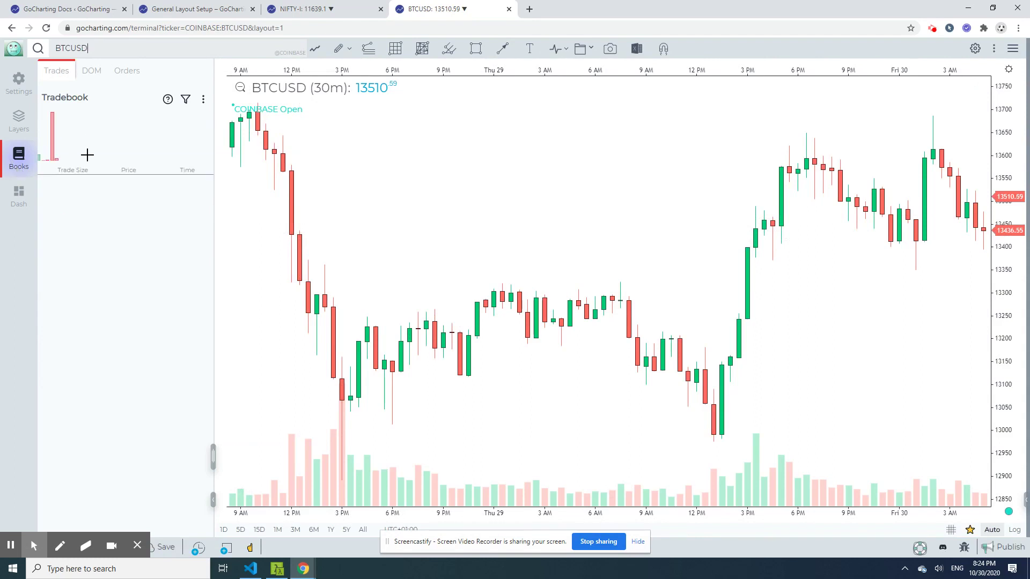
Review the BTCUSD DOM ladder and order book, then show the Watchlist panel.
left_click(92, 78)
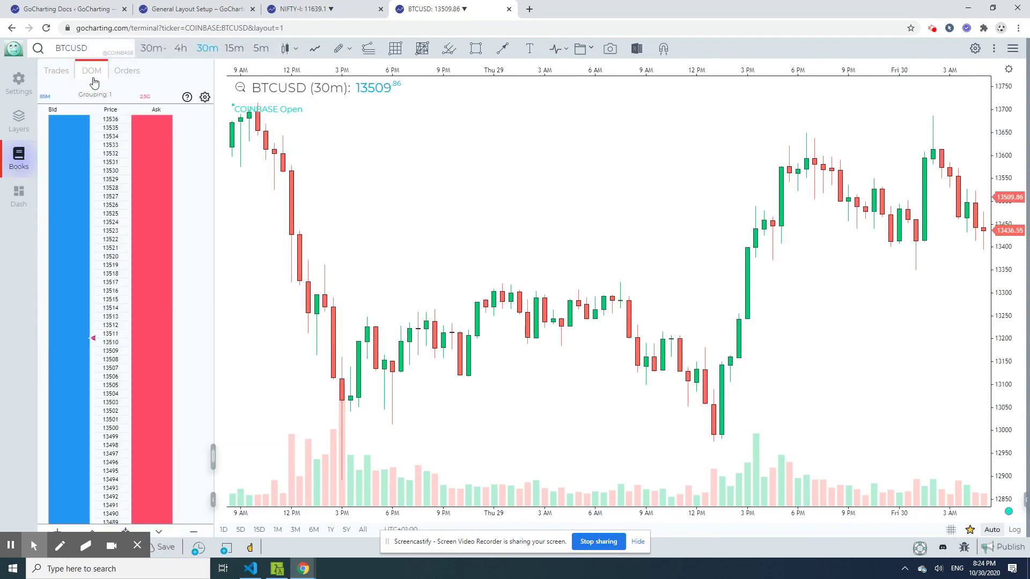
left_click(132, 79)
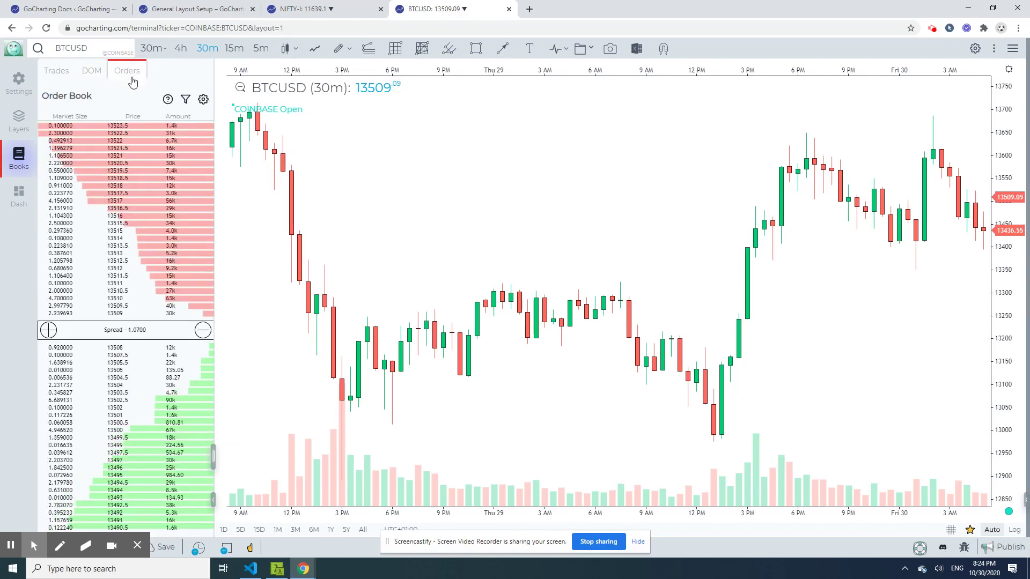
left_click(17, 161)
left_click(1012, 48)
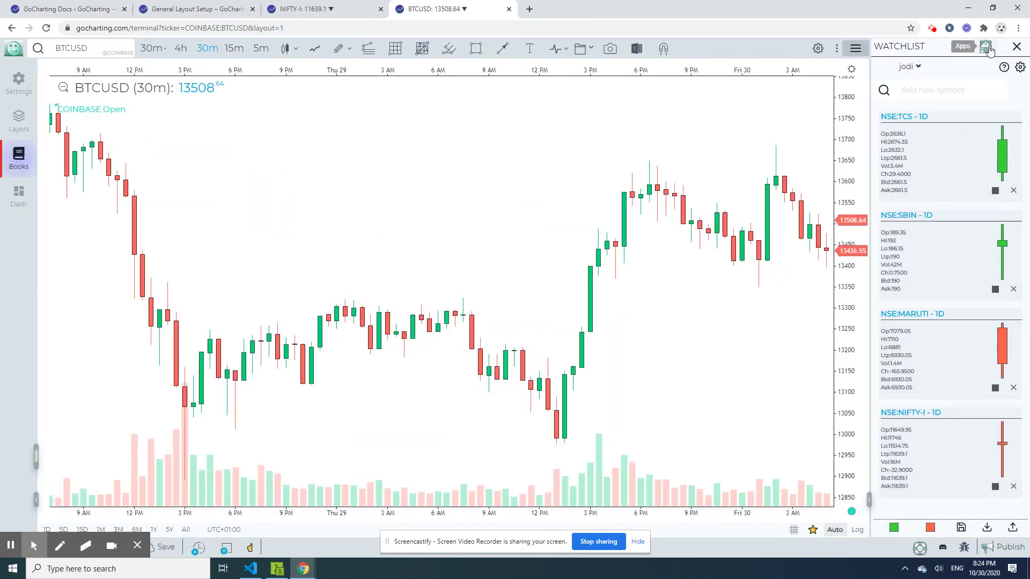
Replace the watchlist with the GoCharting Appstore and switch to the local NIFTY-I tab.
left_click(986, 48)
left_click(957, 67)
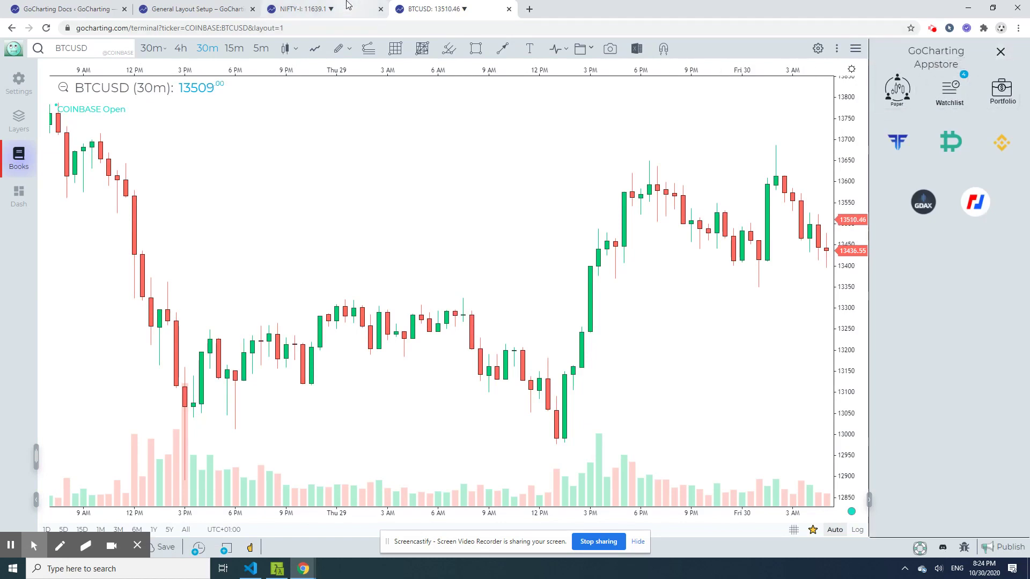
left_click(347, 5)
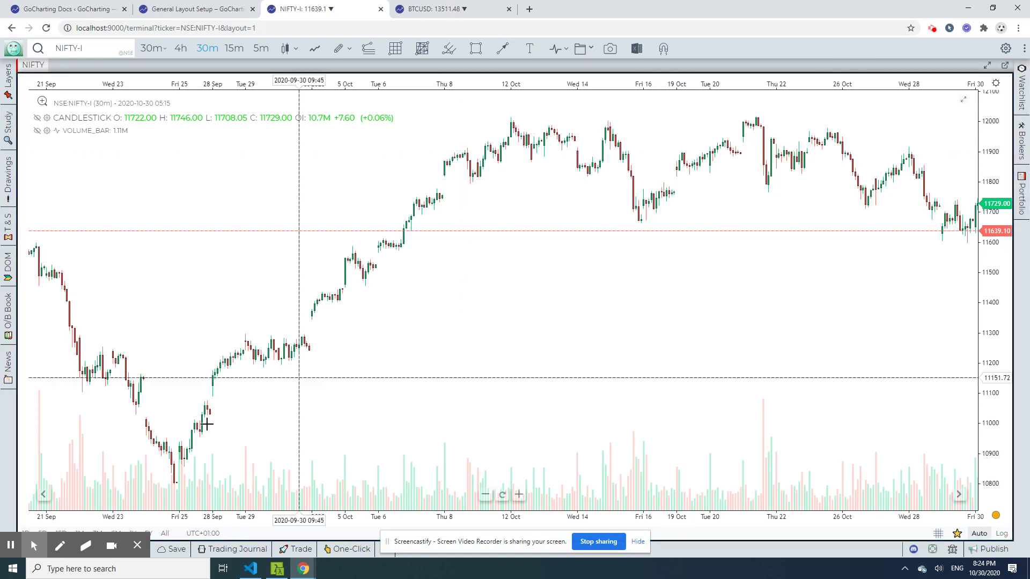
left_click(137, 546)
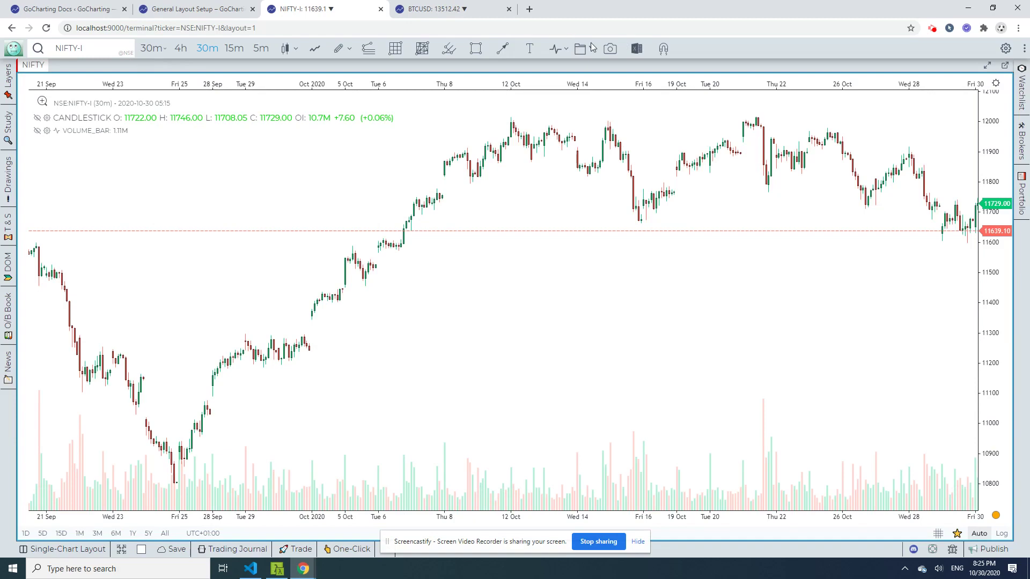
left_click(418, 10)
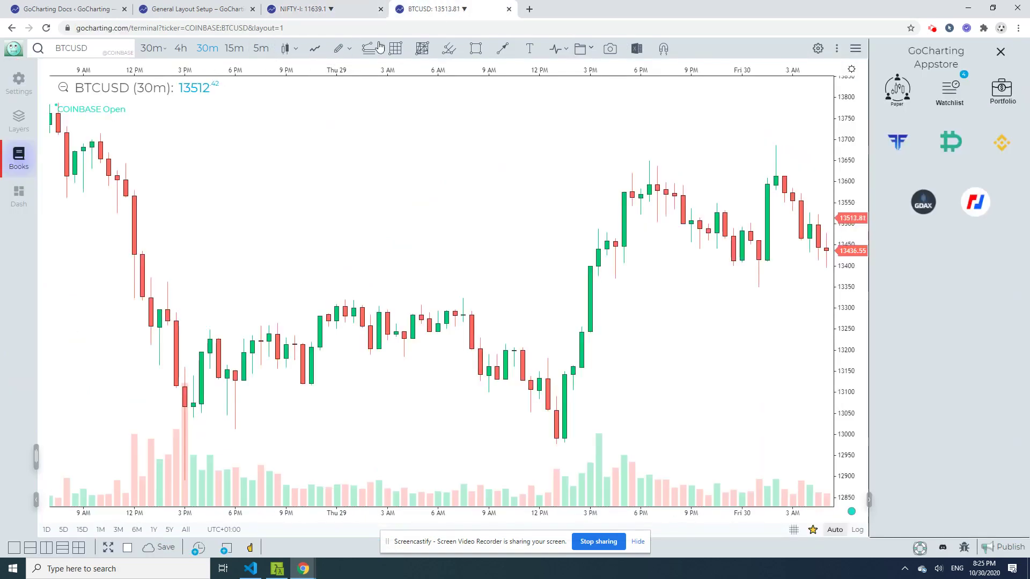
left_click(321, 8)
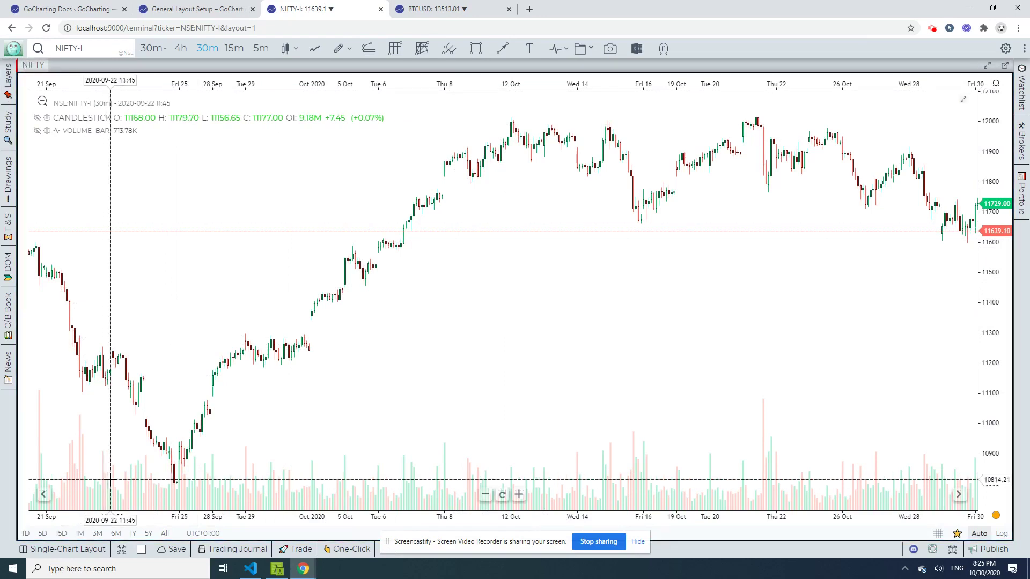
Load Coinbase BTCUSD in the local terminal and pan it along the time axis.
left_click(90, 44)
type("BTCUSD")
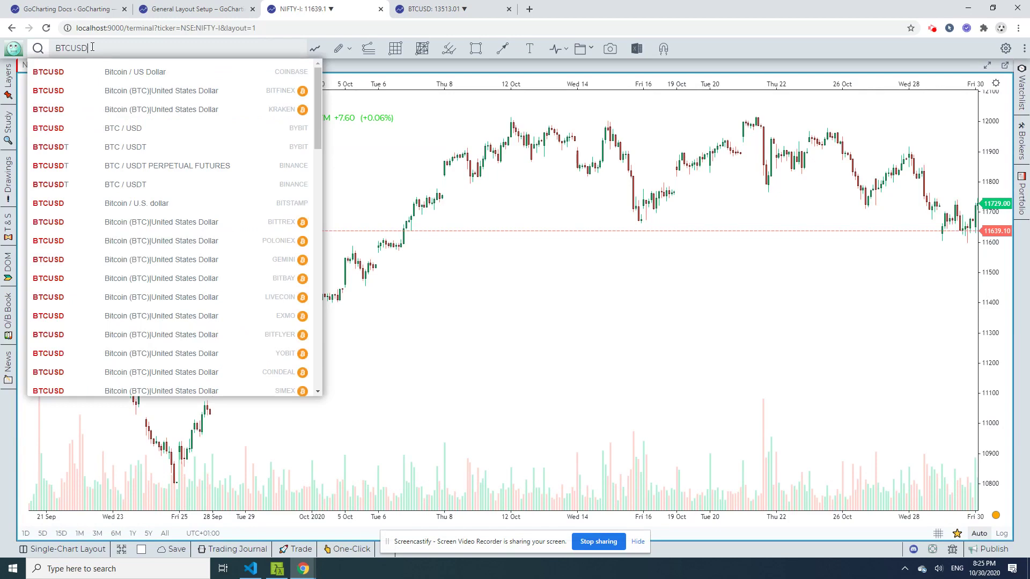
left_click(83, 76)
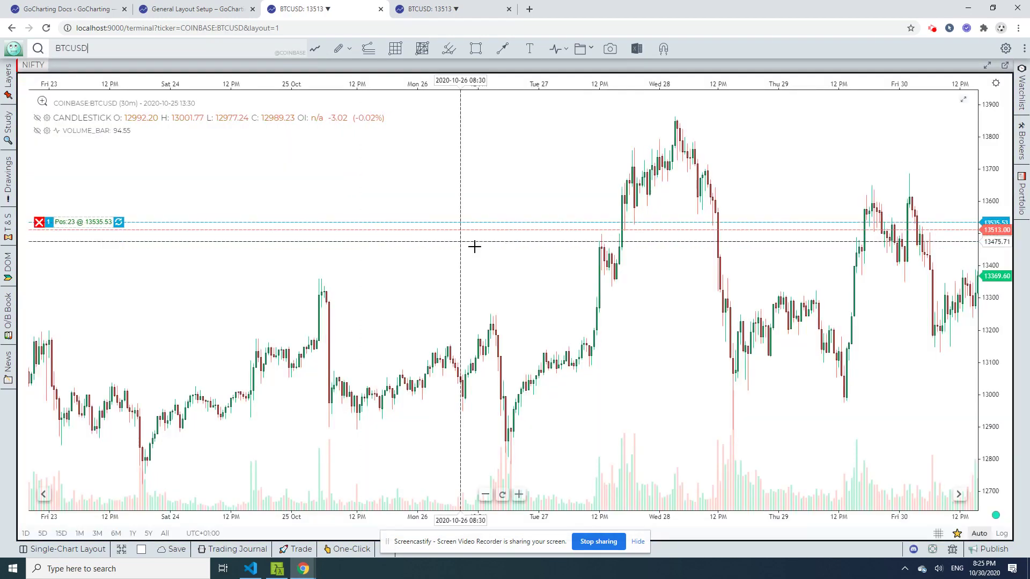
left_click_drag(357, 277, 329, 282)
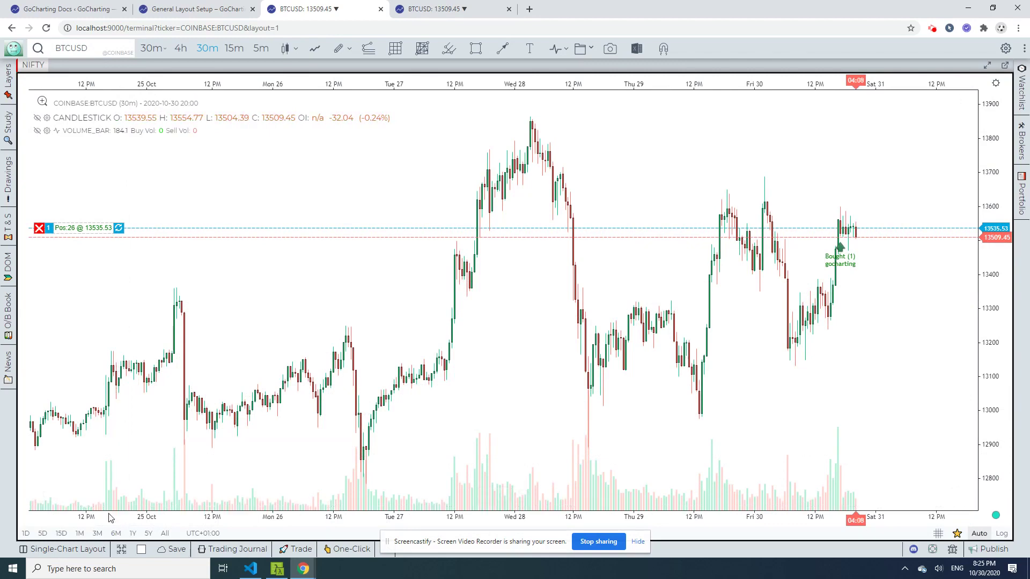
Switch to the two-chart layout and dock the second BTCUSD price chart above the first.
left_click(69, 552)
left_click(82, 374)
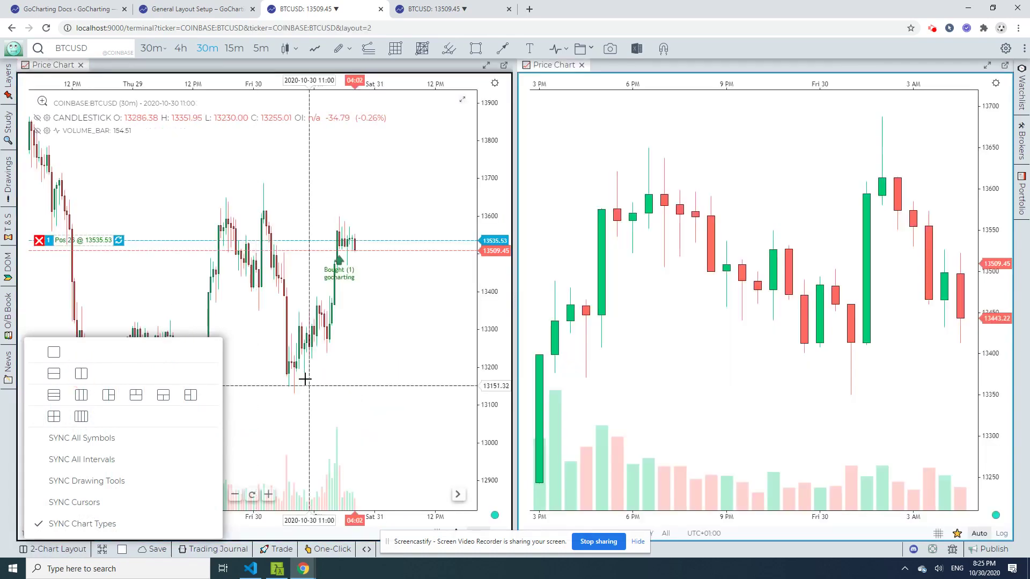
left_click(267, 364)
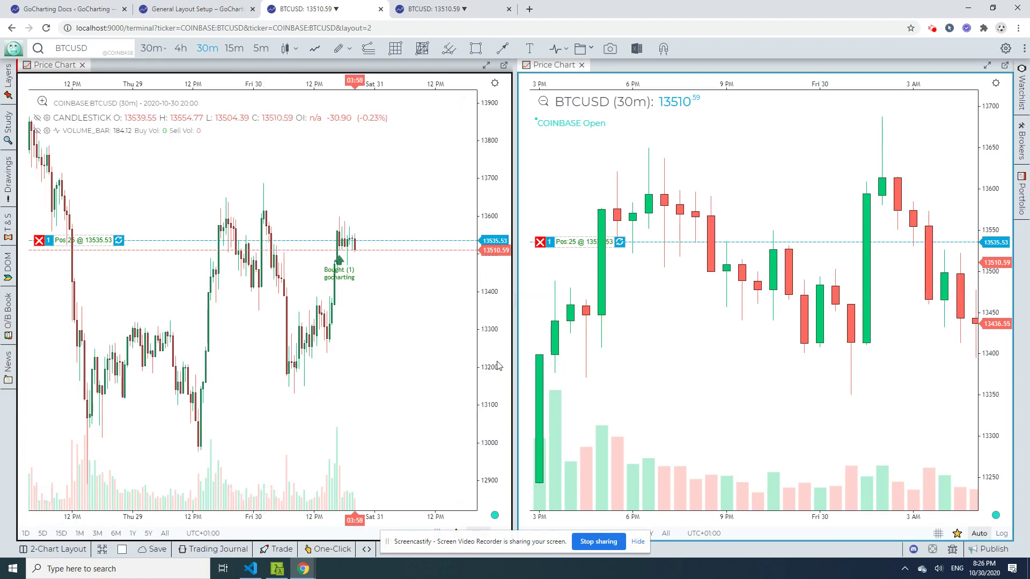
mouse_move(514, 337)
left_mouse_down()
mouse_move(304, 336)
mouse_move(742, 356)
mouse_move(501, 350)
left_mouse_up()
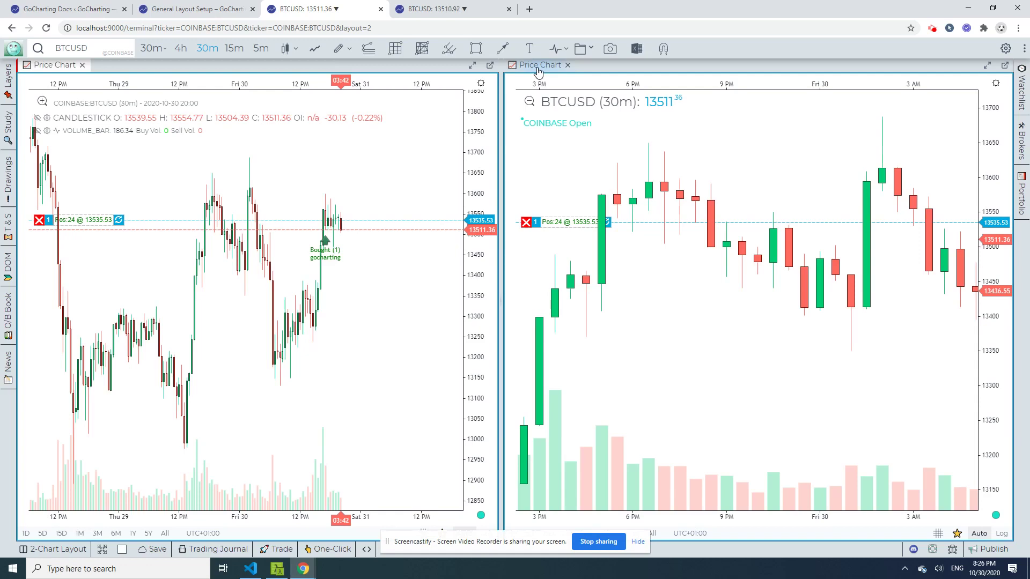
mouse_move(539, 67)
left_mouse_down()
mouse_move(314, 259)
mouse_move(295, 352)
mouse_move(153, 403)
mouse_move(197, 119)
left_mouse_up()
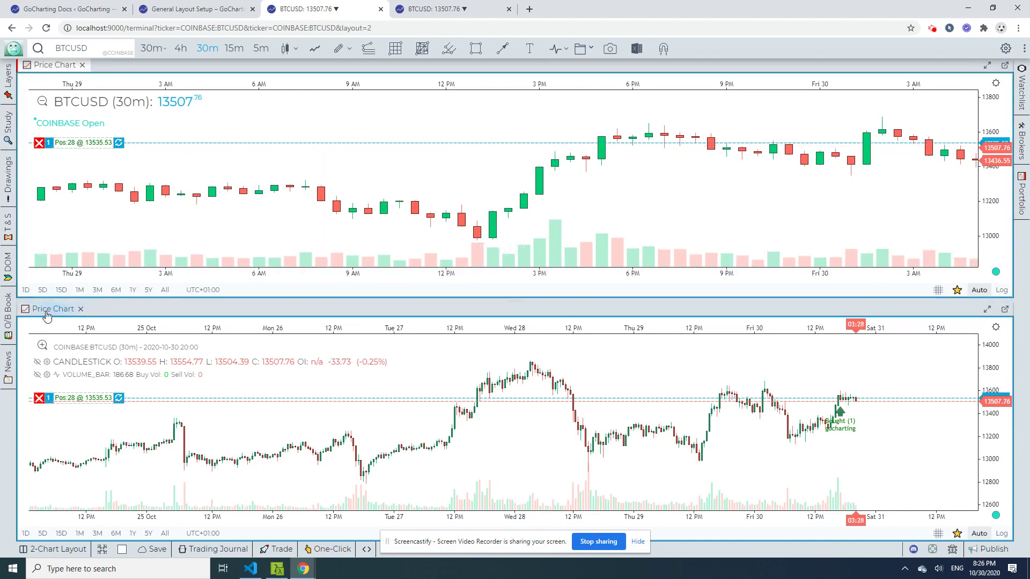
Reposition the lower chart, then rename the first Price Chart tab to 'BTCUSD'.
left_click_drag(49, 313, 137, 65)
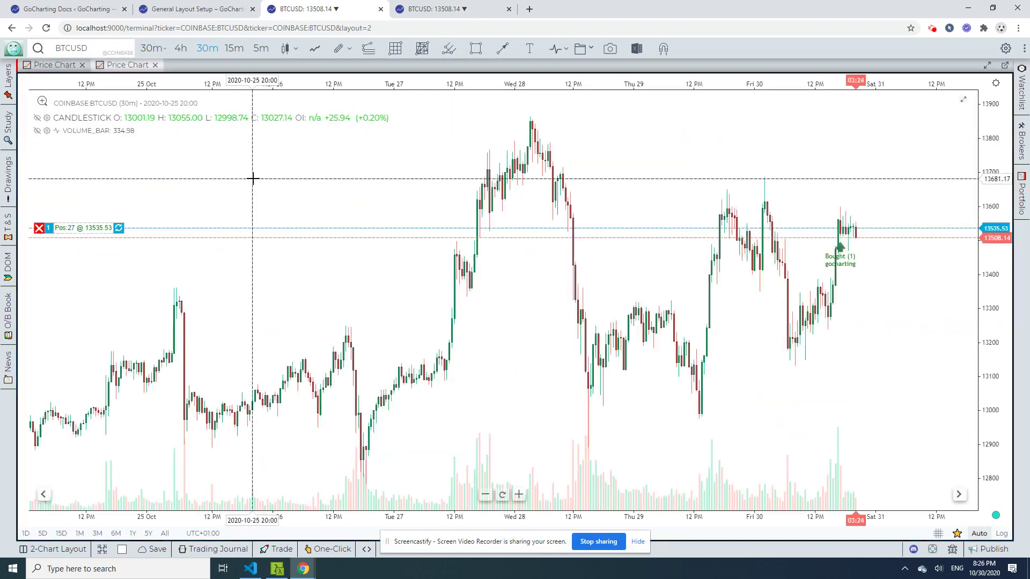
left_click(54, 66)
double_click(54, 65)
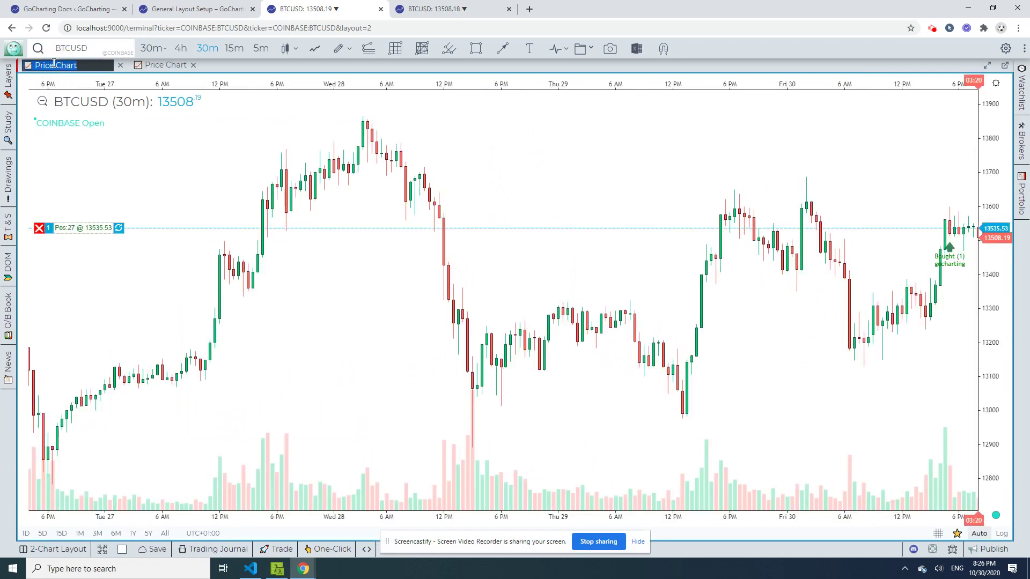
type("BTCUSD")
key("Return")
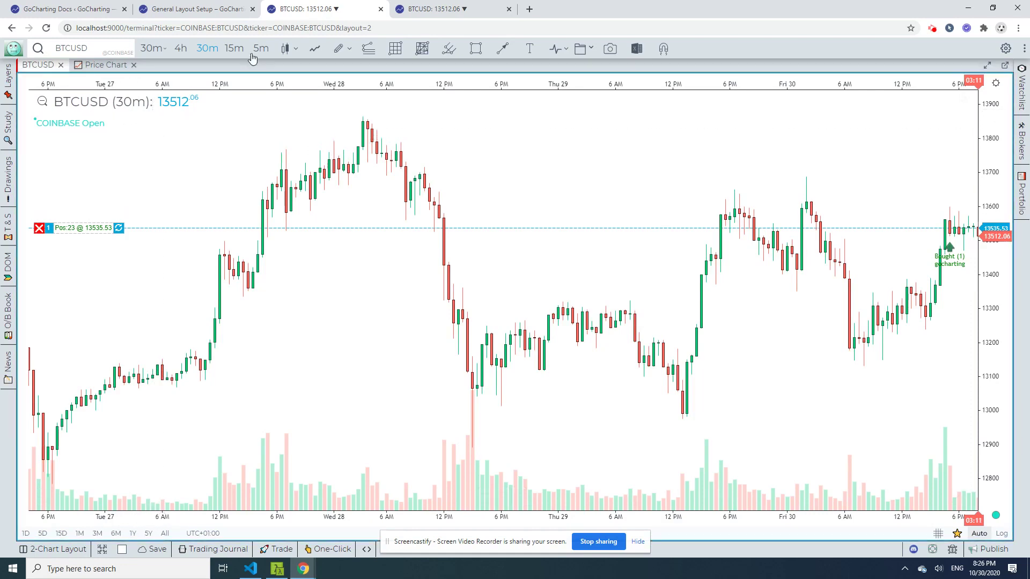
Add the Alligator Fractals study from the Study panel and bring up the drawing tools.
left_click(560, 52)
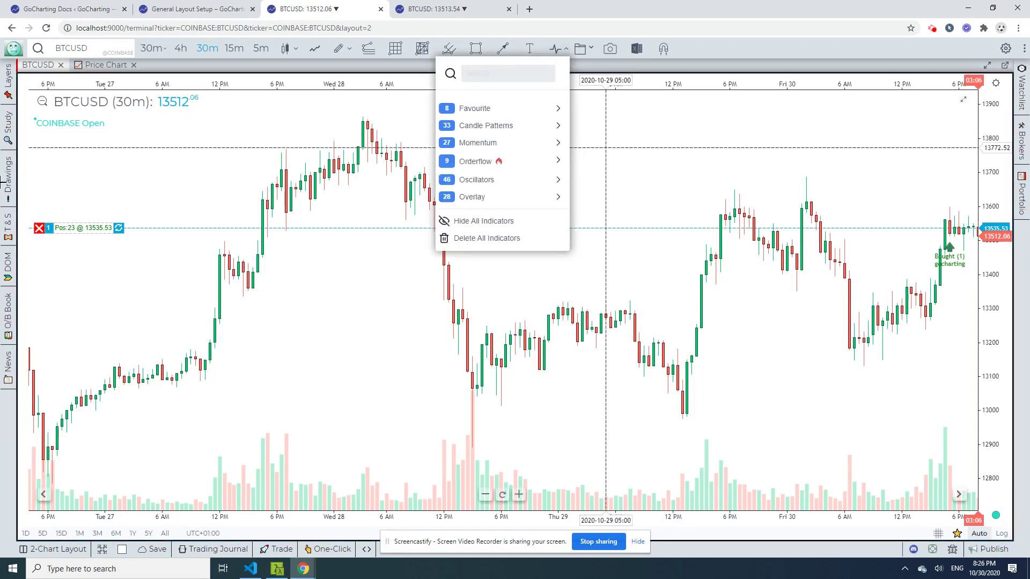
left_click(9, 125)
left_click(9, 124)
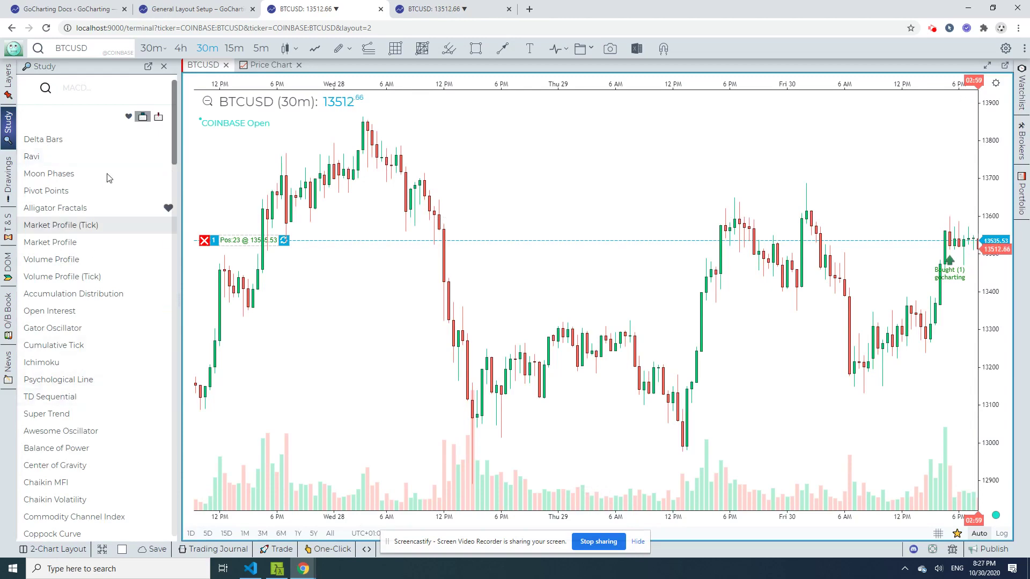
scroll(118, 161, "down", 5)
scroll(106, 176, "up", 5)
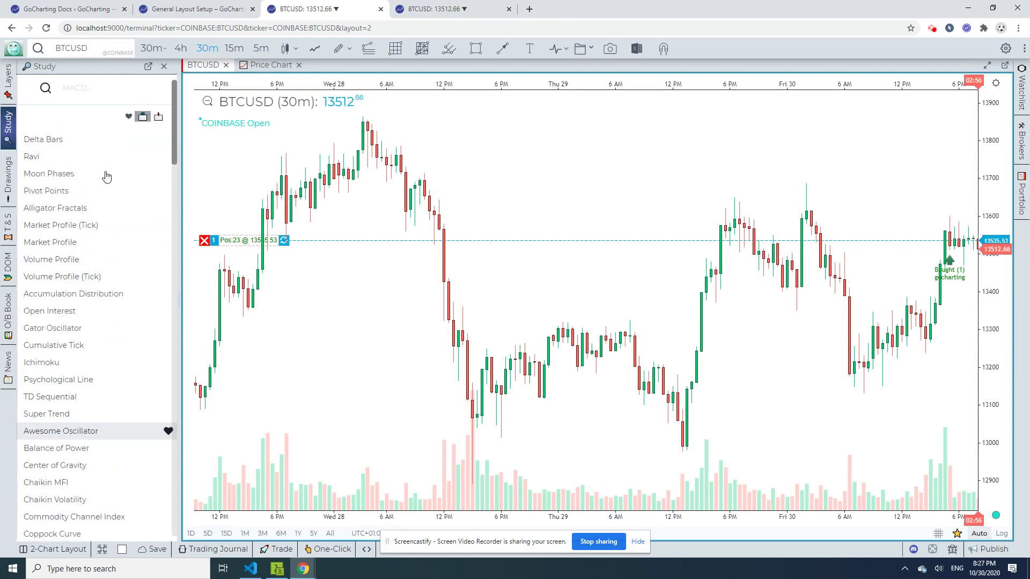
left_click(157, 121)
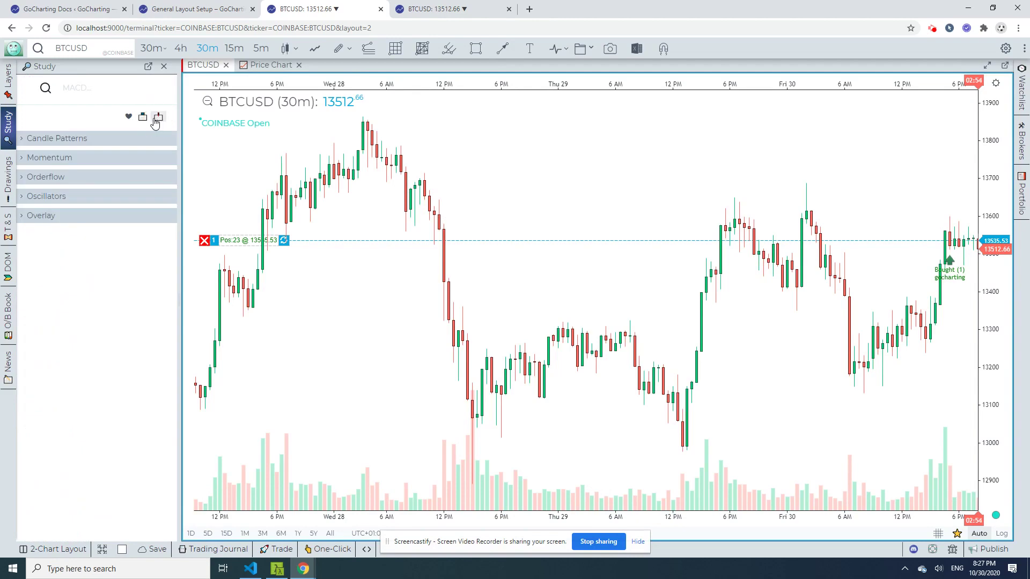
left_click(143, 118)
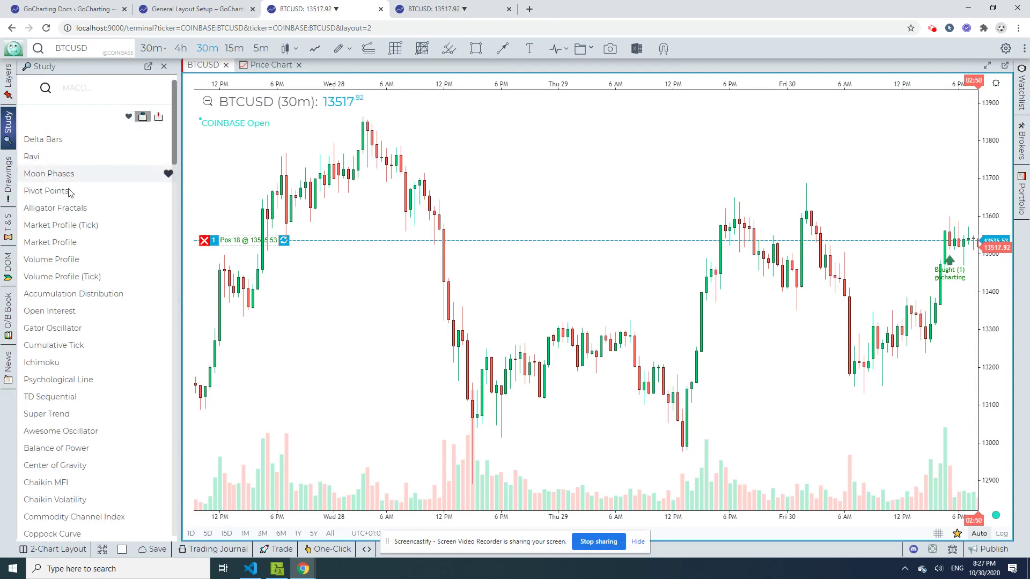
left_click(58, 211)
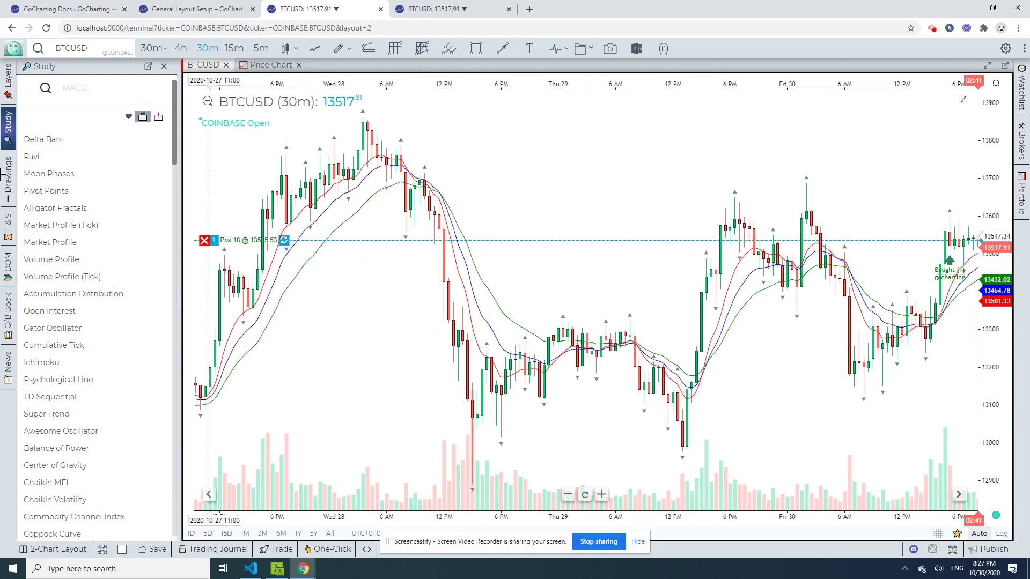
left_click(7, 176)
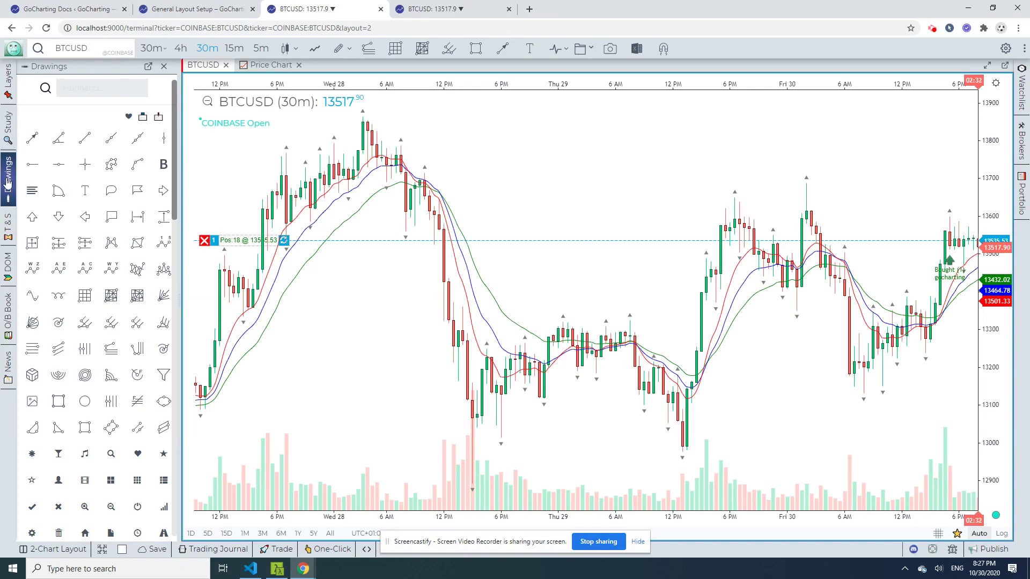
Dock the drawing tools panel beside the chart and narrow it.
mouse_move(7, 182)
left_mouse_down()
mouse_move(188, 185)
mouse_move(222, 164)
left_mouse_up()
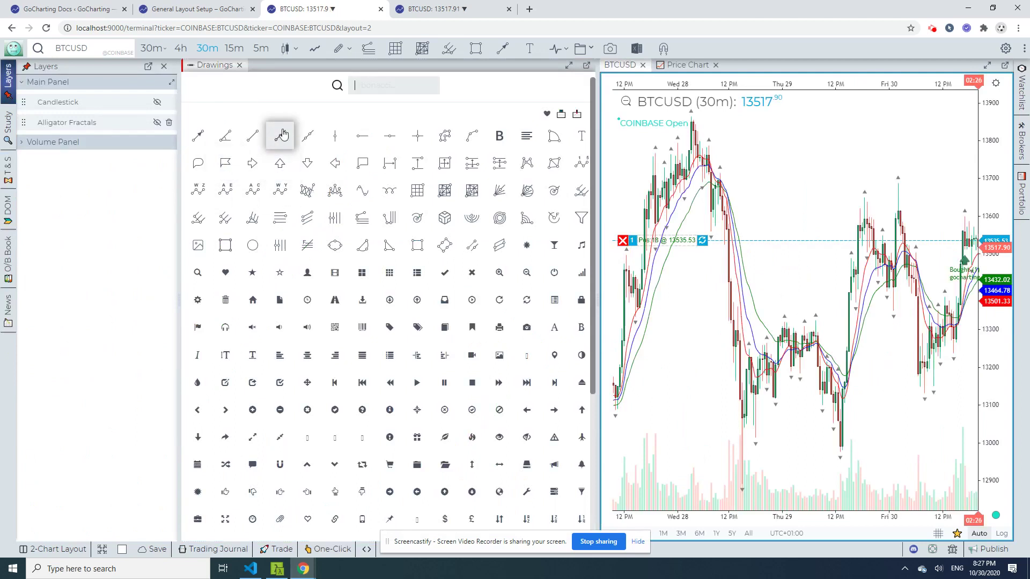
mouse_move(582, 328)
left_mouse_down()
mouse_move(367, 306)
mouse_move(565, 331)
left_mouse_up()
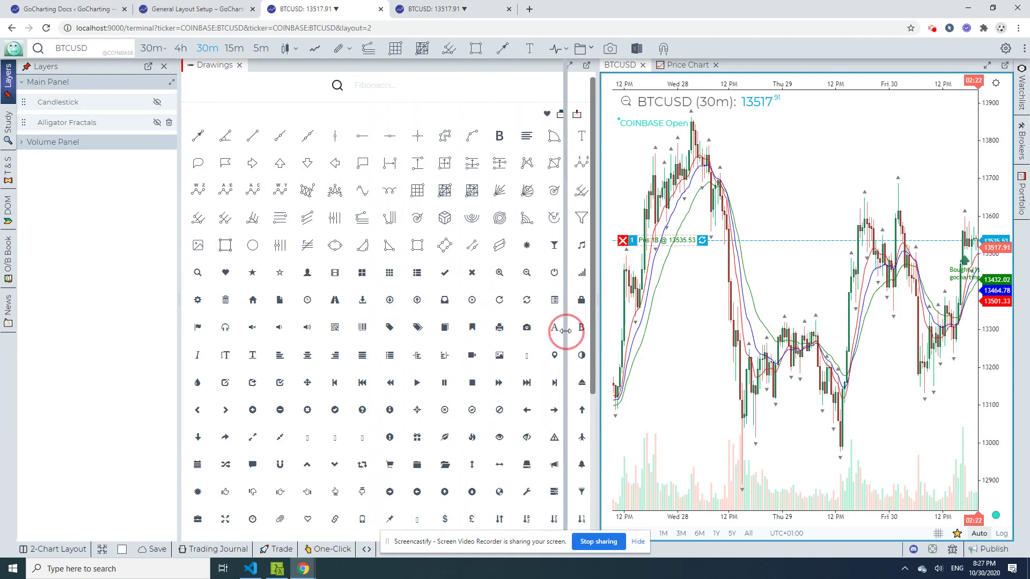
left_click_drag(463, 283, 414, 264)
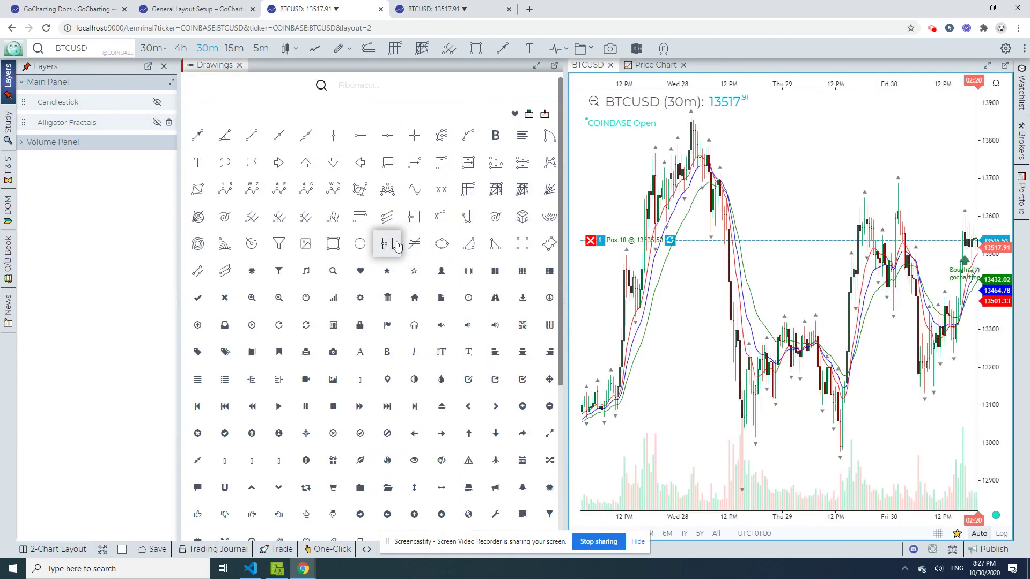
Draw a yellow circle over the Thursday-to-Friday rally with the Circle tool.
left_click(360, 244)
mouse_move(827, 250)
left_mouse_down()
mouse_move(843, 335)
mouse_move(840, 326)
left_mouse_up()
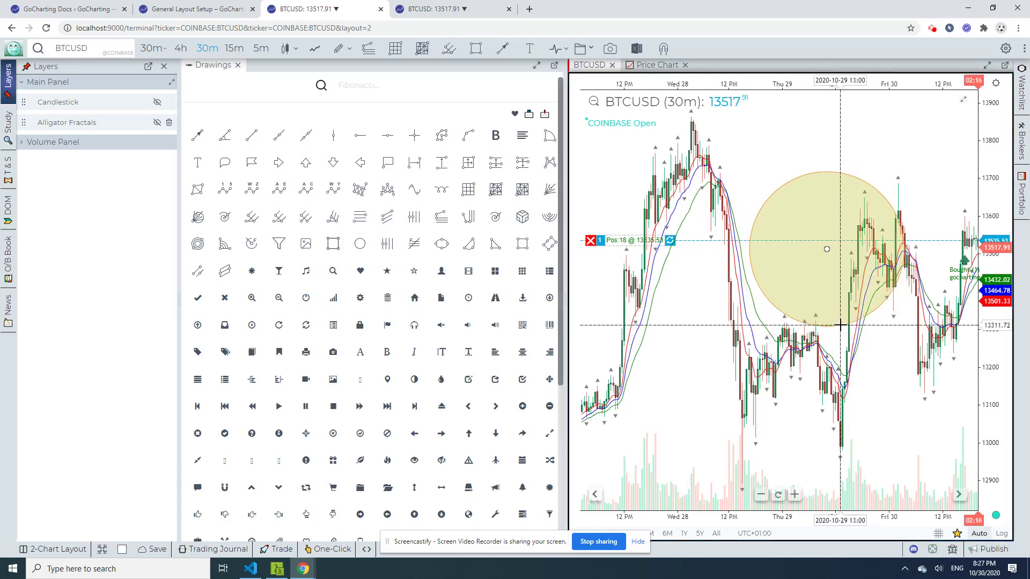
left_click(566, 291)
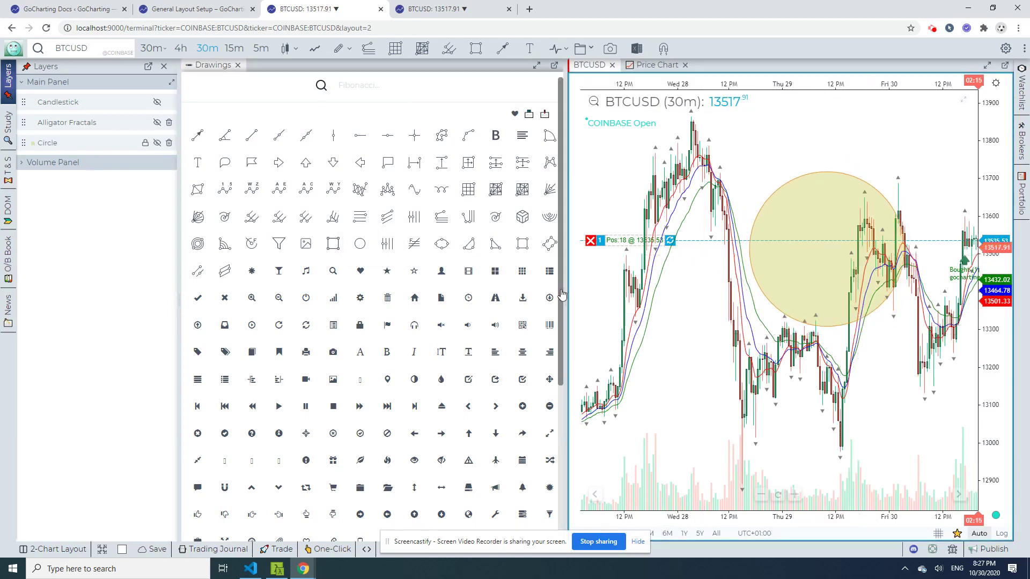
Switch the drawing tools to list view and narrow the panel to a slim strip.
left_click_drag(566, 291, 427, 298)
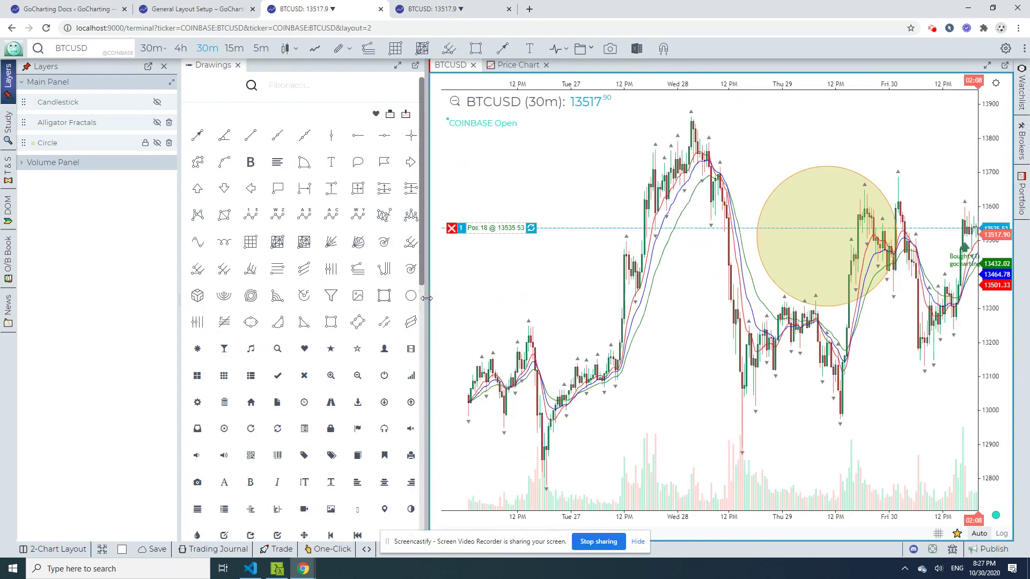
left_click(389, 115)
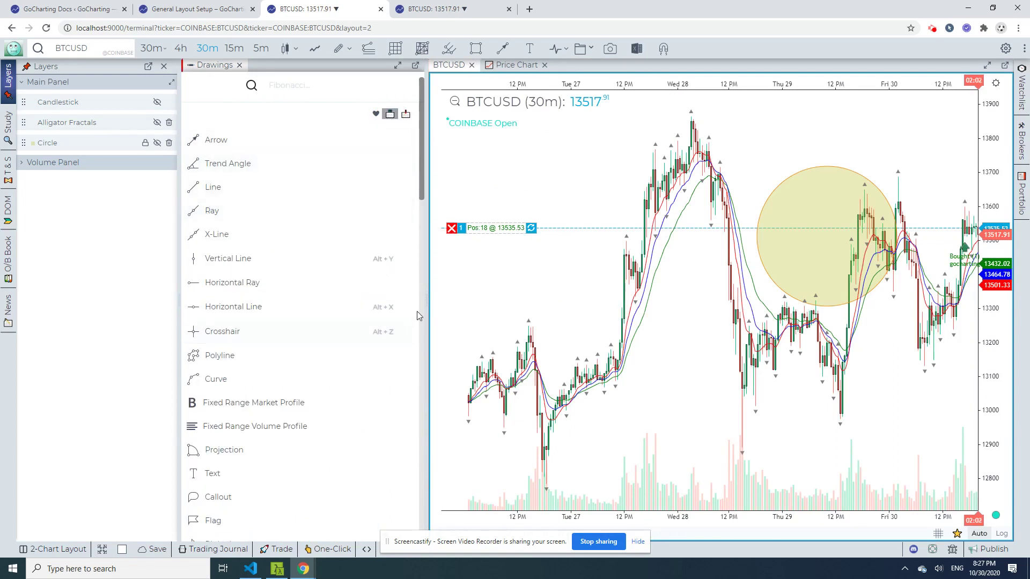
left_click_drag(428, 311, 209, 307)
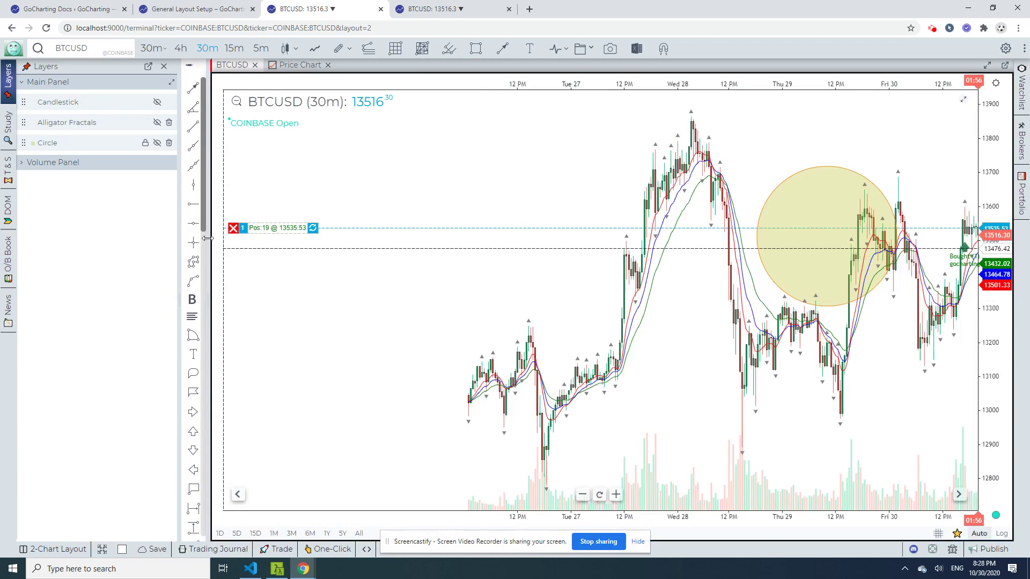
Slim the tools strip, pan to the latest candles, and close the Layers panel.
left_click_drag(215, 245, 217, 245)
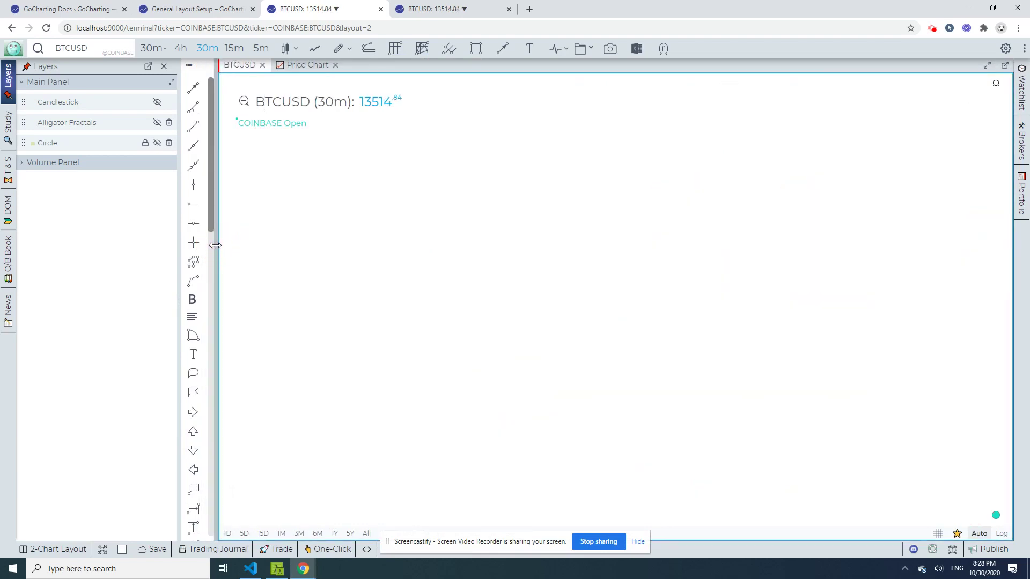
scroll(197, 234, "down", 5)
scroll(197, 233, "up", 6)
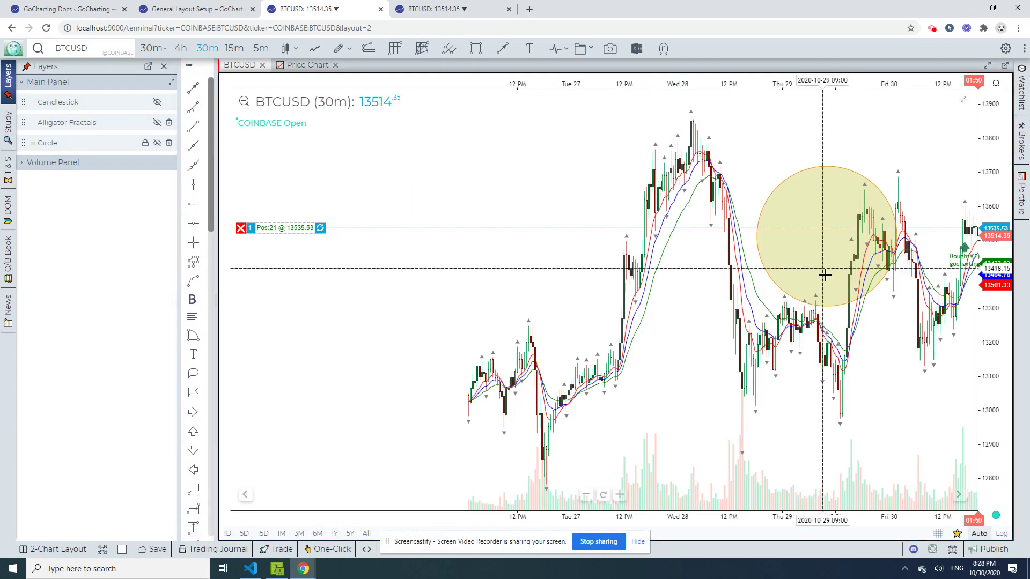
left_click_drag(699, 298, 503, 307)
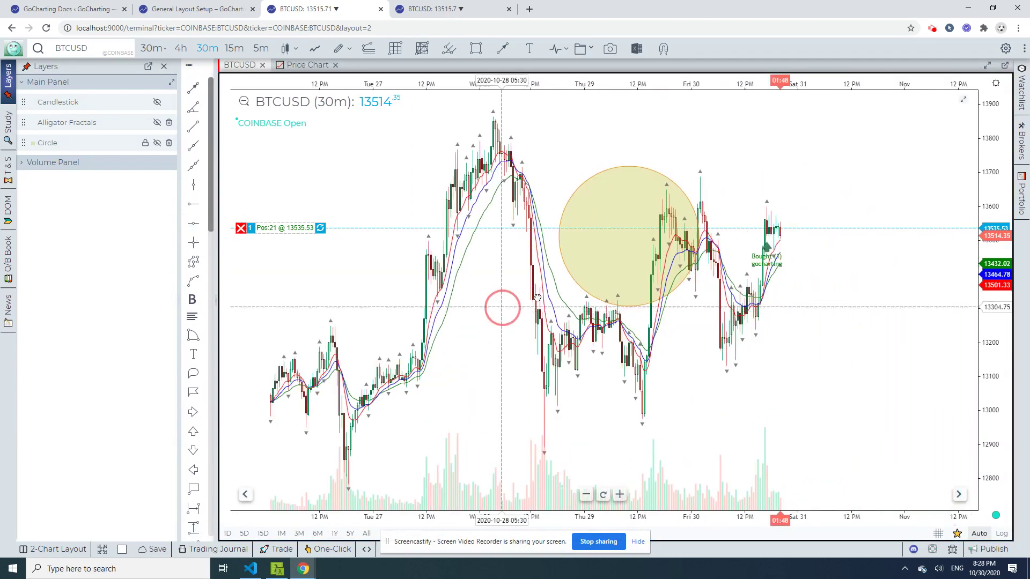
scroll(504, 307, "up", 6)
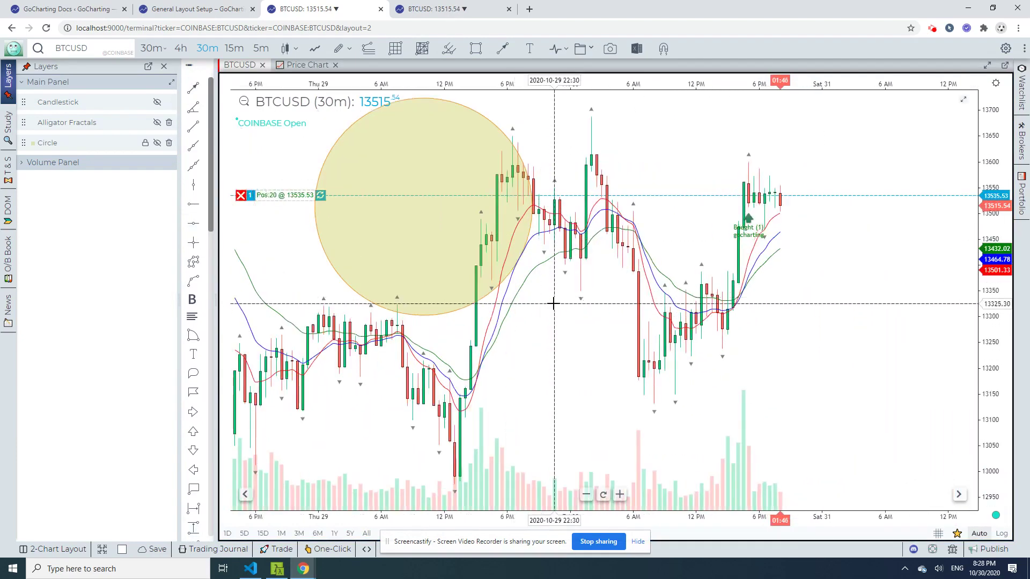
left_click(414, 288)
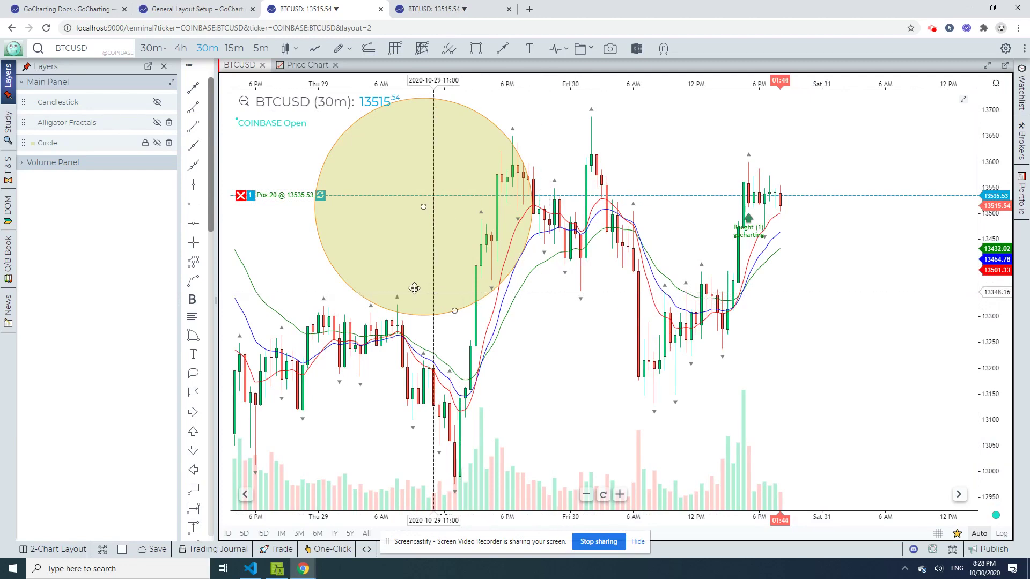
left_click(164, 69)
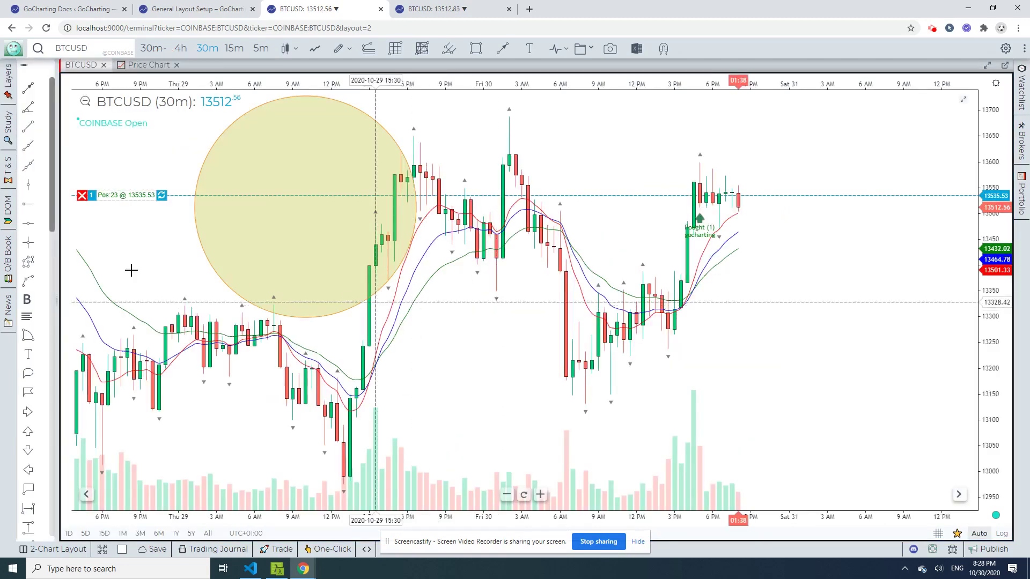
Dock a narrowed T&S trade list at the chart's left, with the DOM order book beside it.
left_click_drag(8, 169, 111, 194)
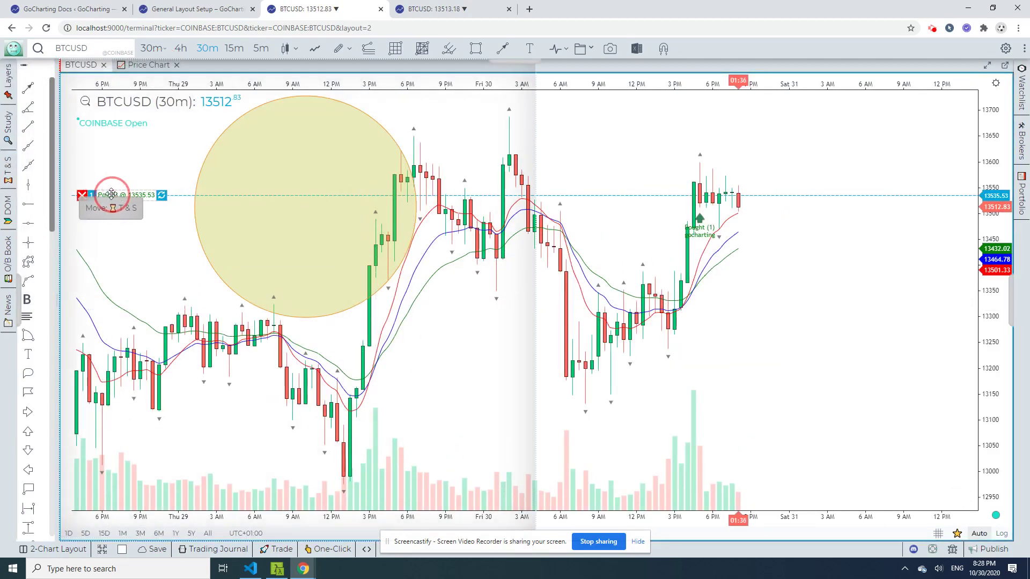
left_click_drag(503, 283, 503, 282)
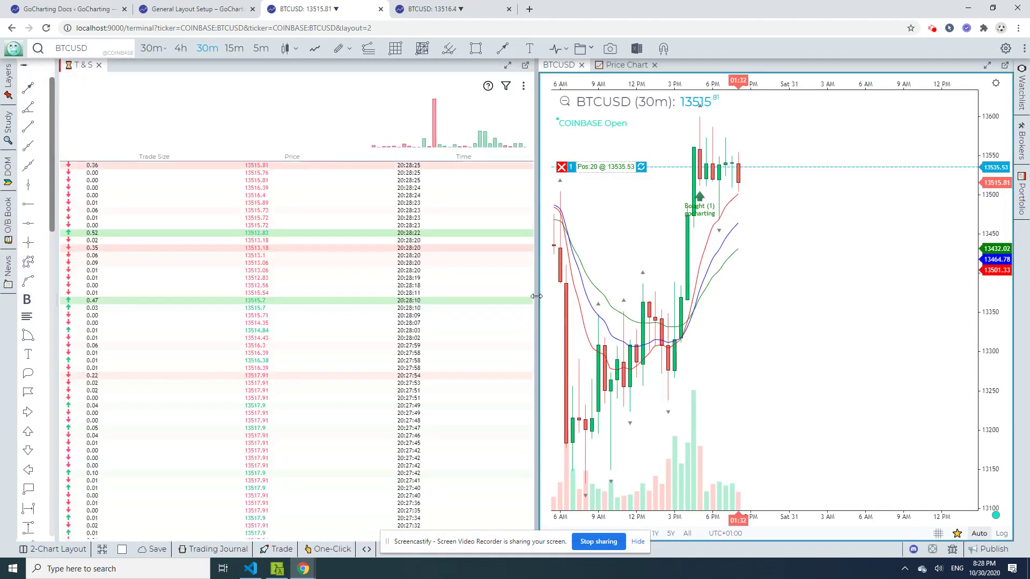
left_click_drag(536, 296, 236, 305)
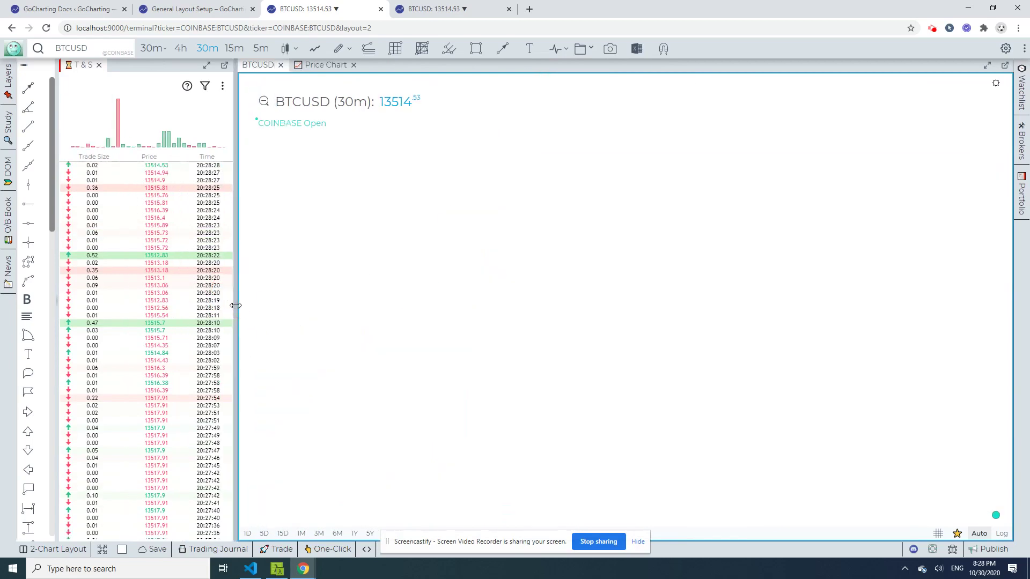
mouse_move(9, 169)
left_mouse_down()
mouse_move(582, 303)
mouse_move(397, 309)
left_mouse_up()
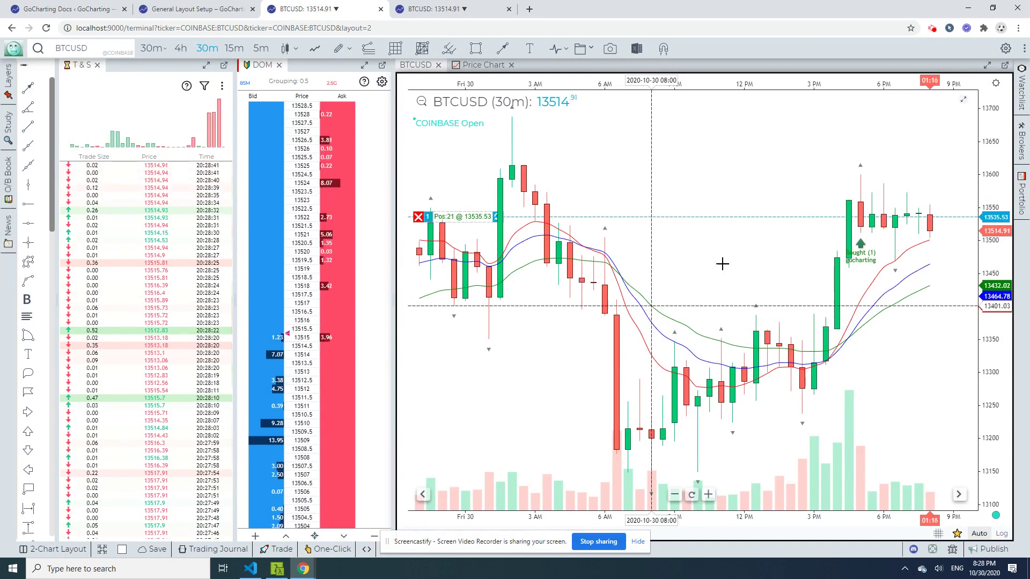
Switch the Watchlist to the Compact tile view and dock it above the T&S panel.
left_click(1022, 92)
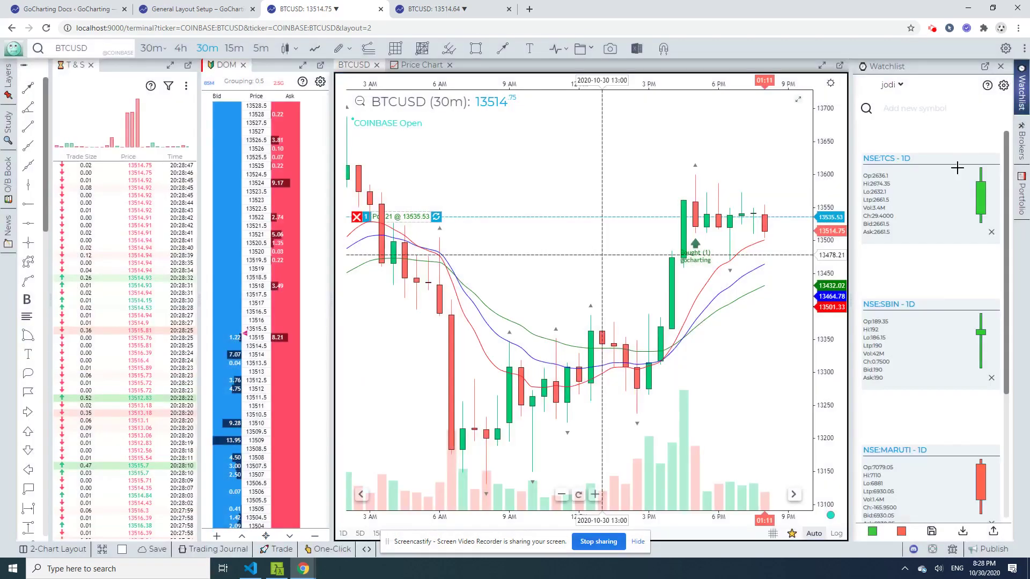
left_click(1003, 86)
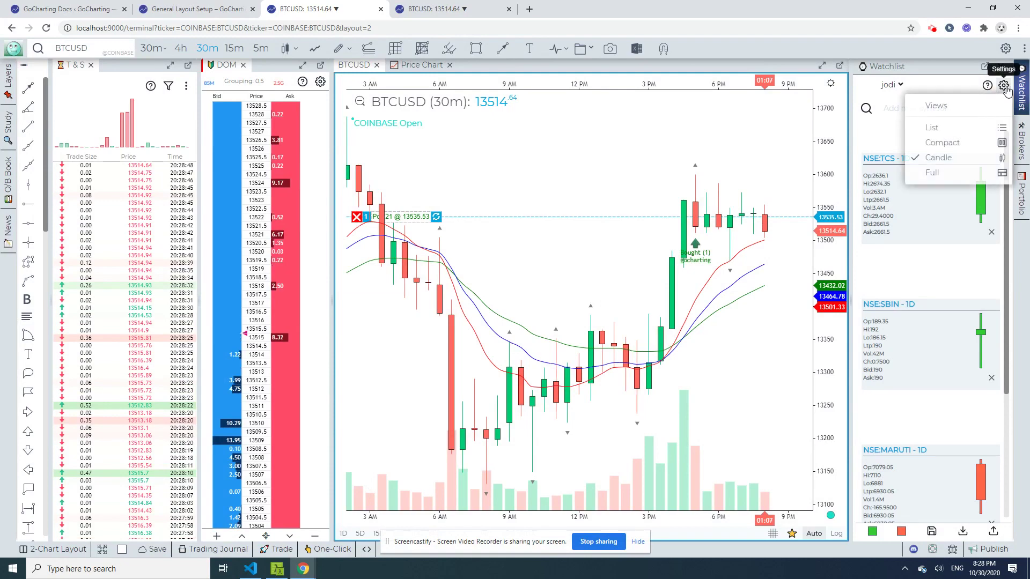
left_click(948, 144)
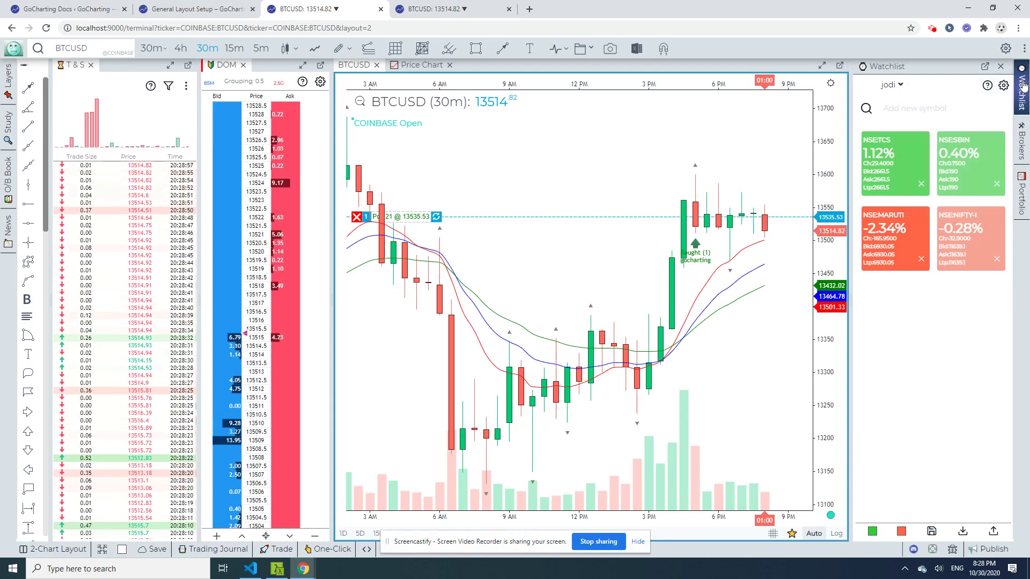
left_click_drag(1023, 86, 115, 181)
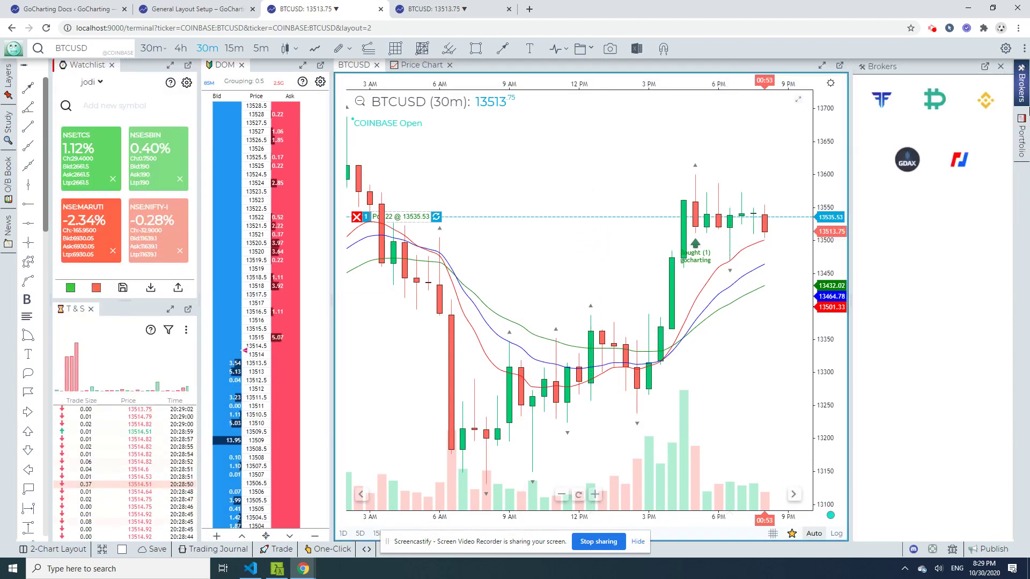
Collapse the Brokers panel on the right side.
left_click(1021, 92)
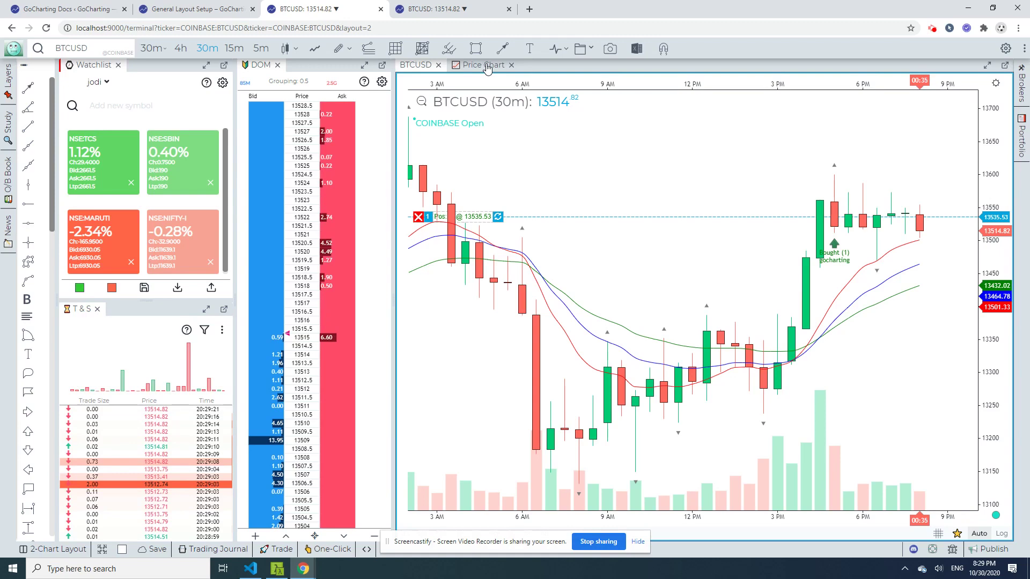
Dock the News feed on top of the DOM panel.
left_click_drag(9, 229, 344, 110)
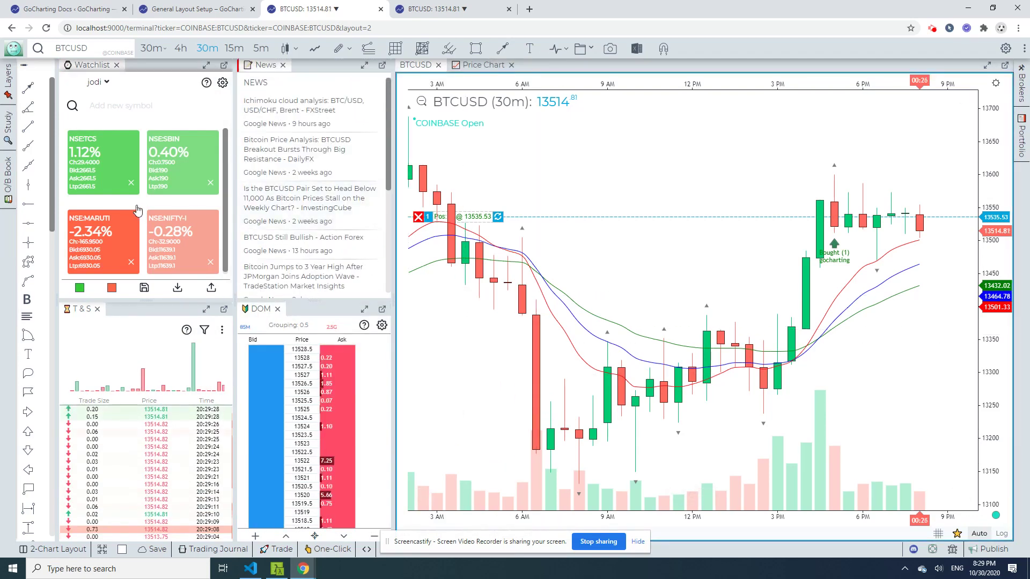
left_click(485, 68)
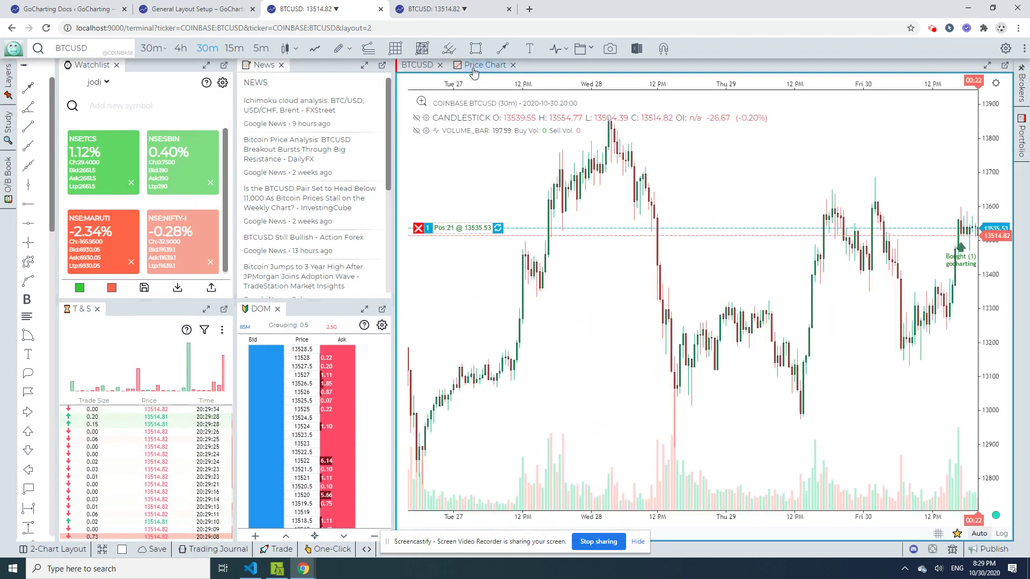
left_click(427, 68)
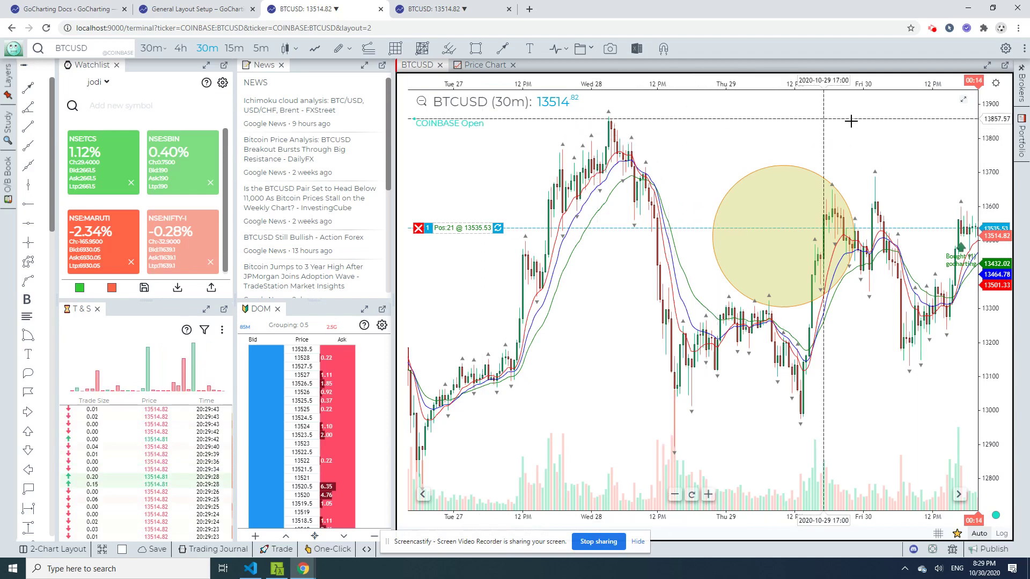
left_click(988, 68)
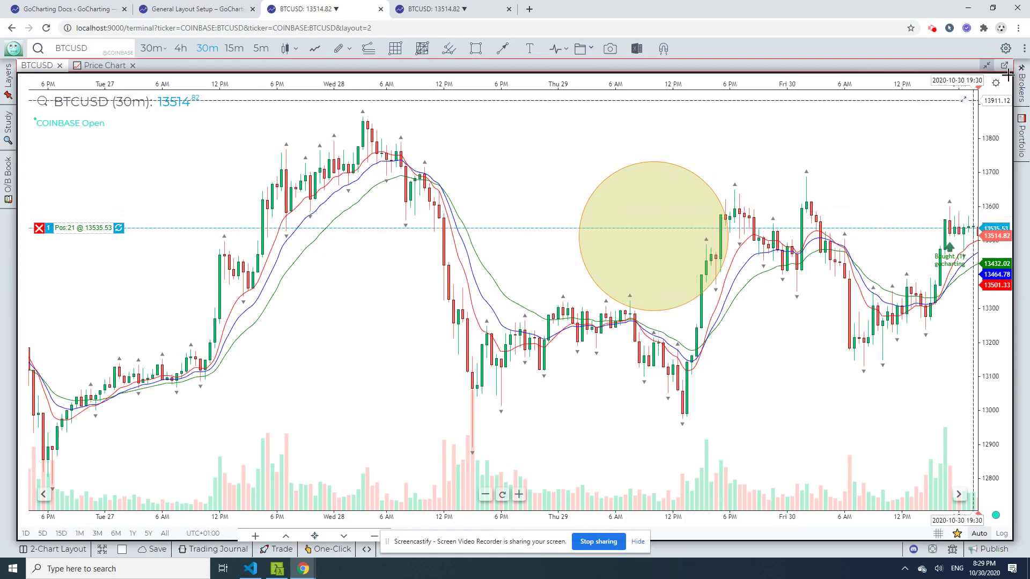
left_click(985, 68)
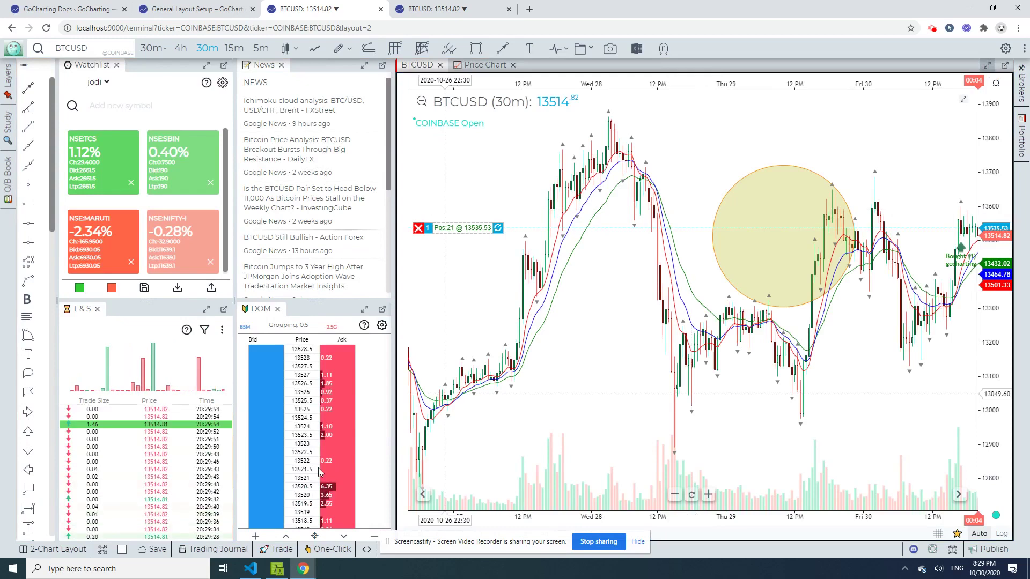
Apply the black theme swatch from the bottom-bar Themes menu to the whole workspace.
left_click(101, 545)
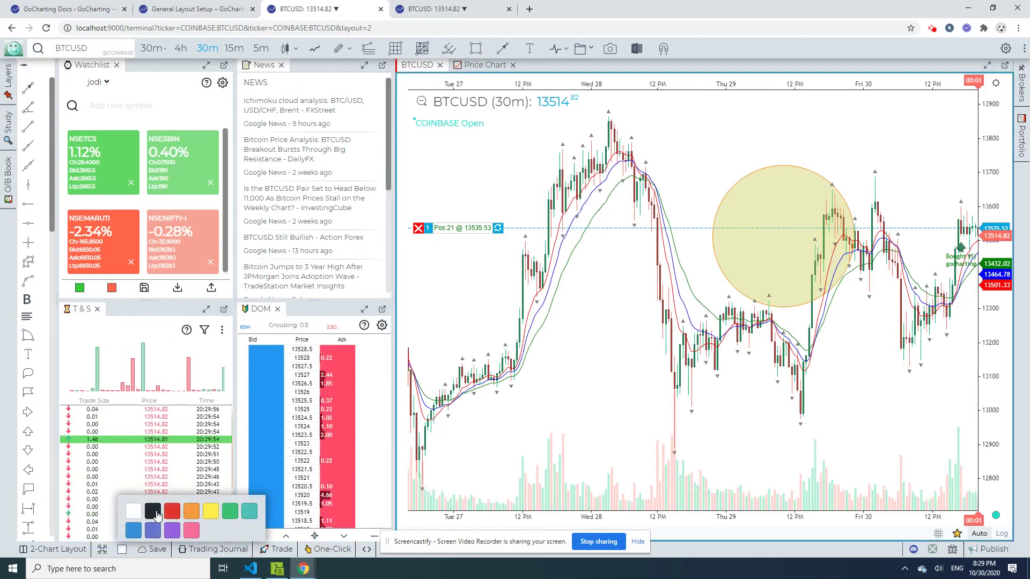
left_click(154, 513)
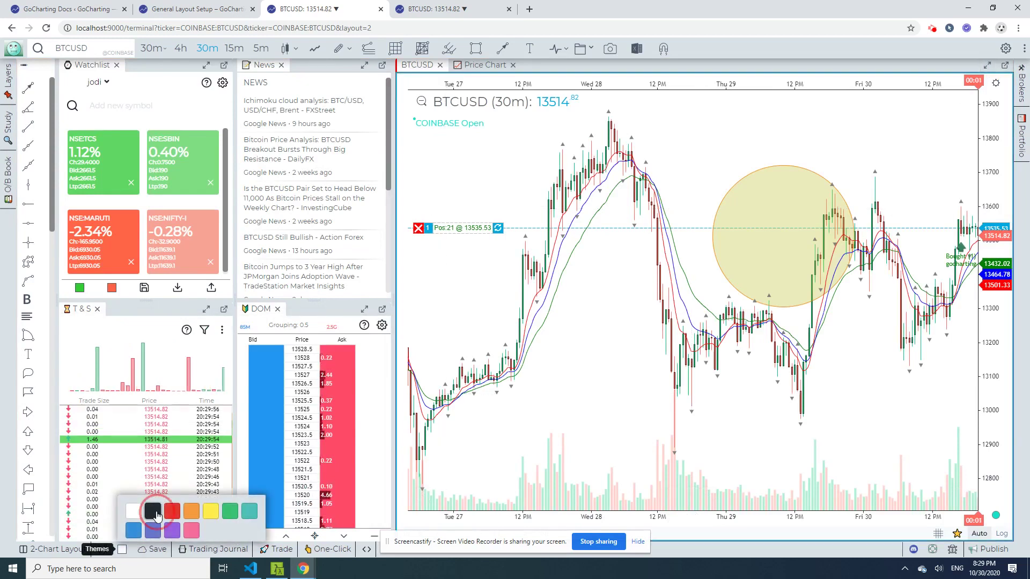
left_click(609, 373)
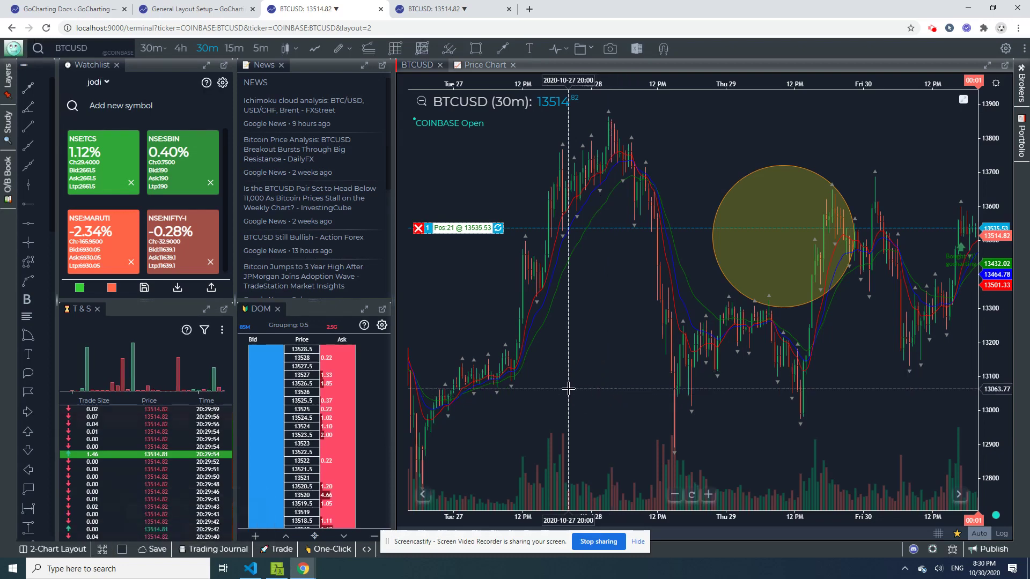
scroll(568, 388, "up", 1)
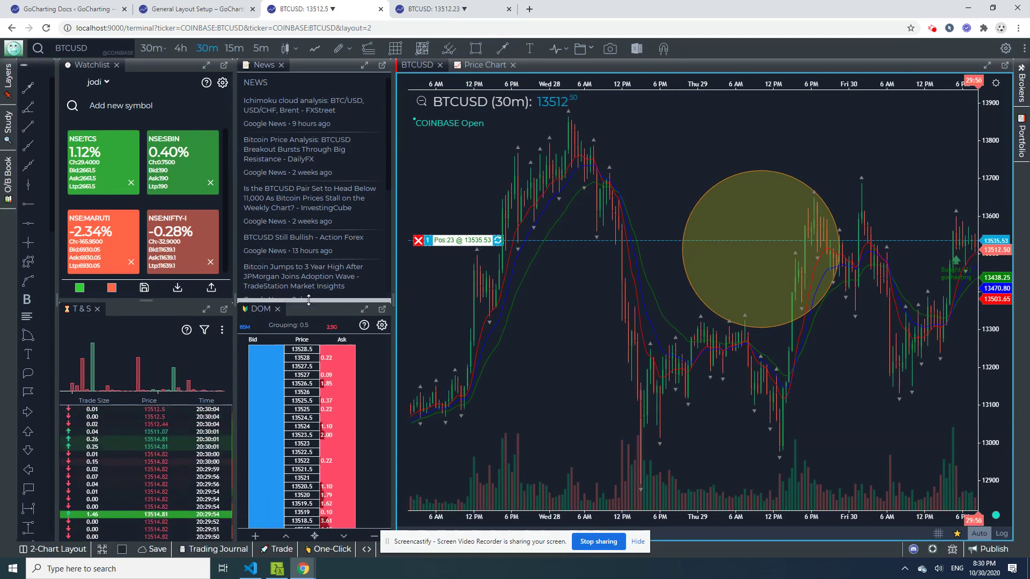
Raise the News–DOM splitter so the DOM ladder gets more height.
left_click_drag(311, 242, 314, 209)
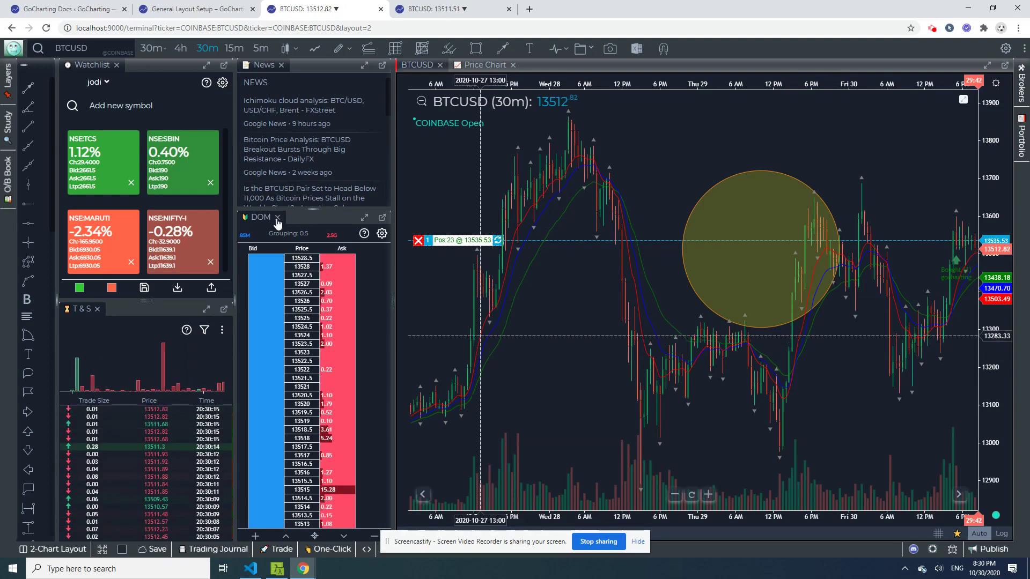
Pop the Watchlist out into a separate window.
left_click(224, 70)
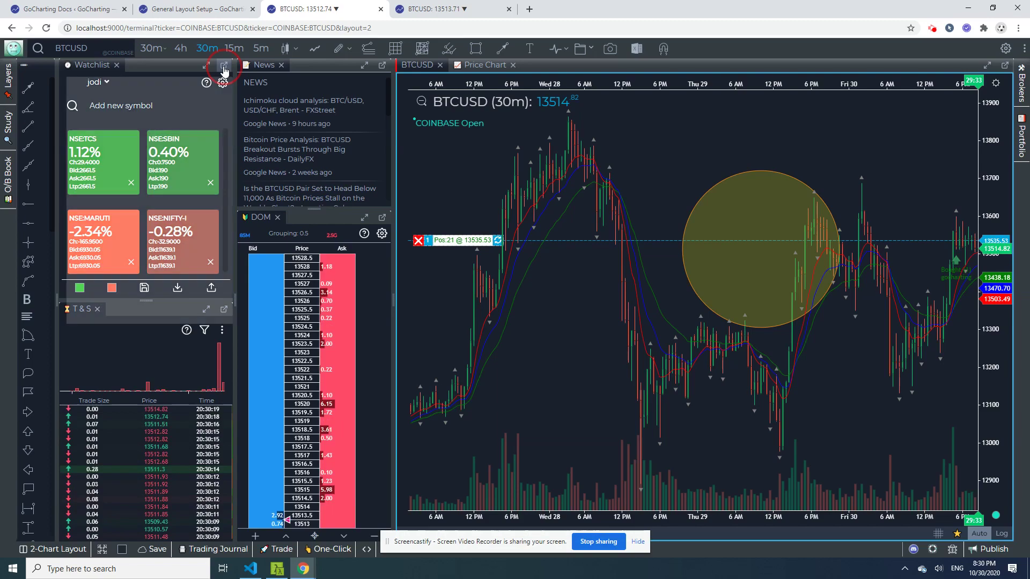